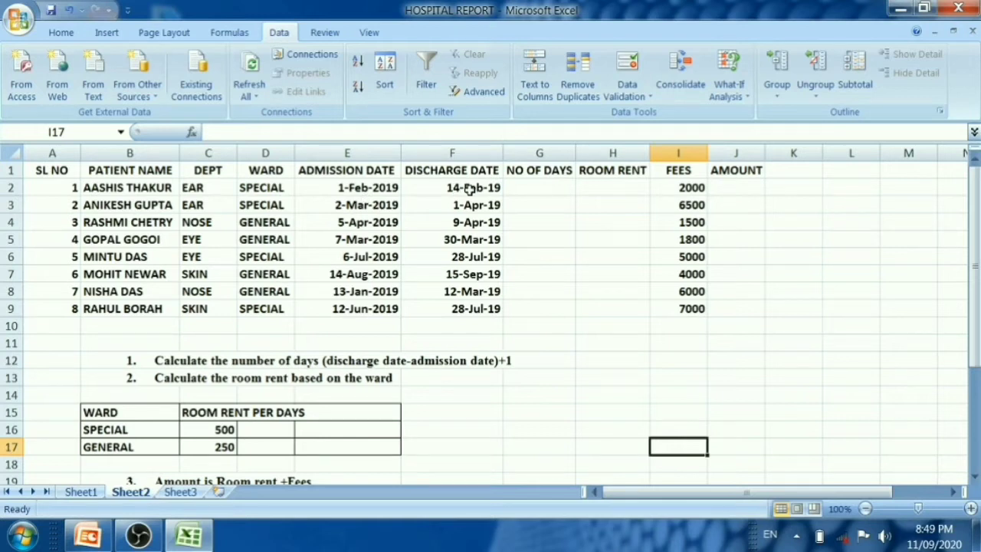
Enter =(F2-E2)+1 in G2 and fill it down to G9, giving day counts 14 through 47.
left_click(526, 187)
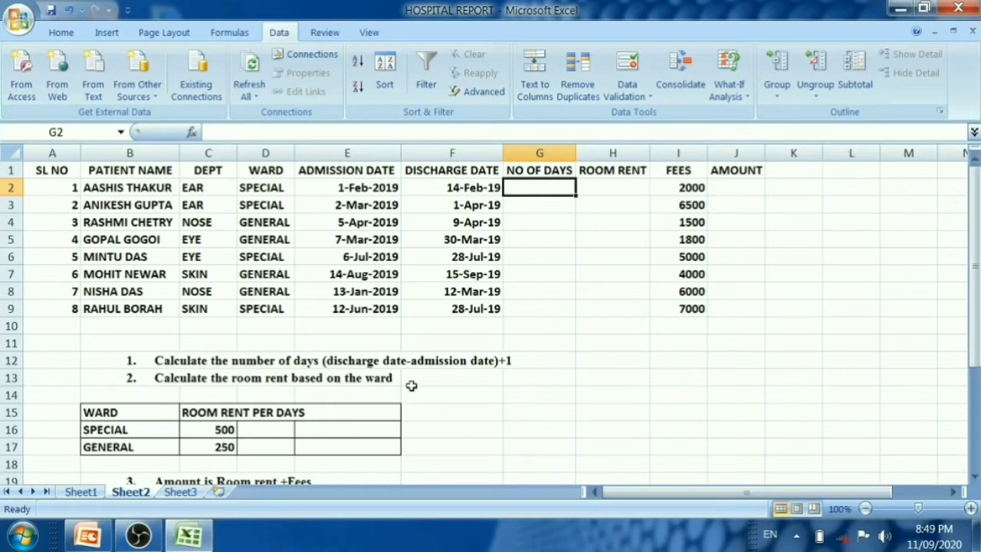
type("=(")
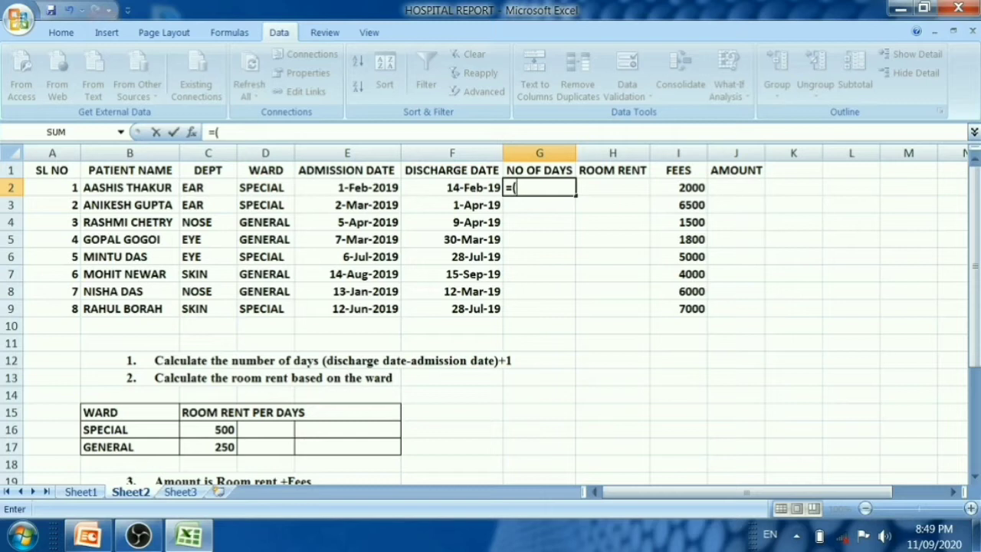
type("F2-")
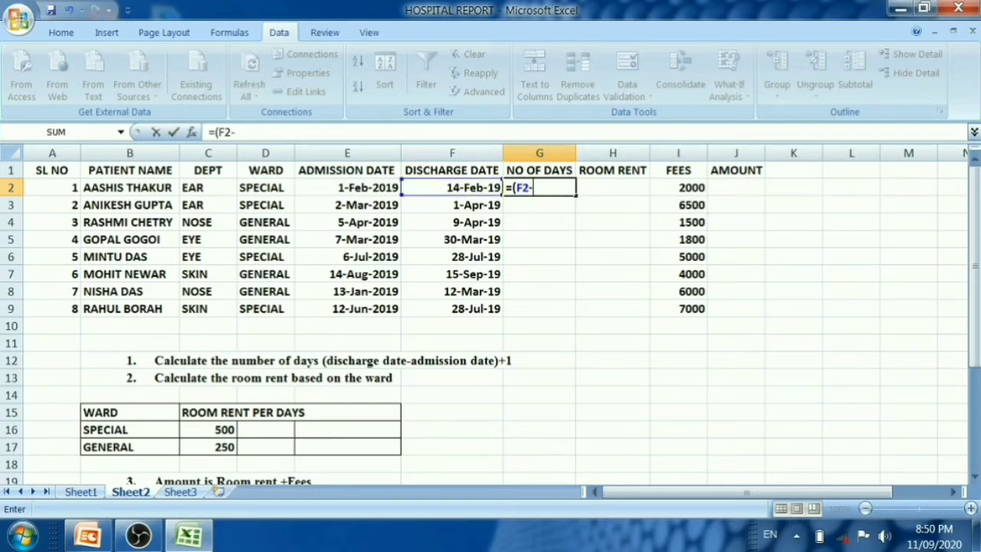
type("E2")
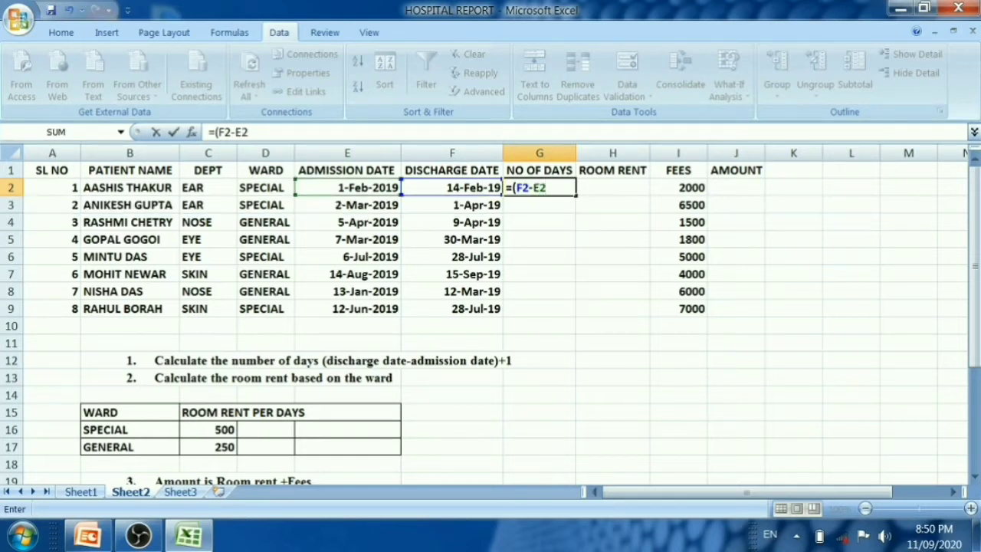
type(")+")
type("1")
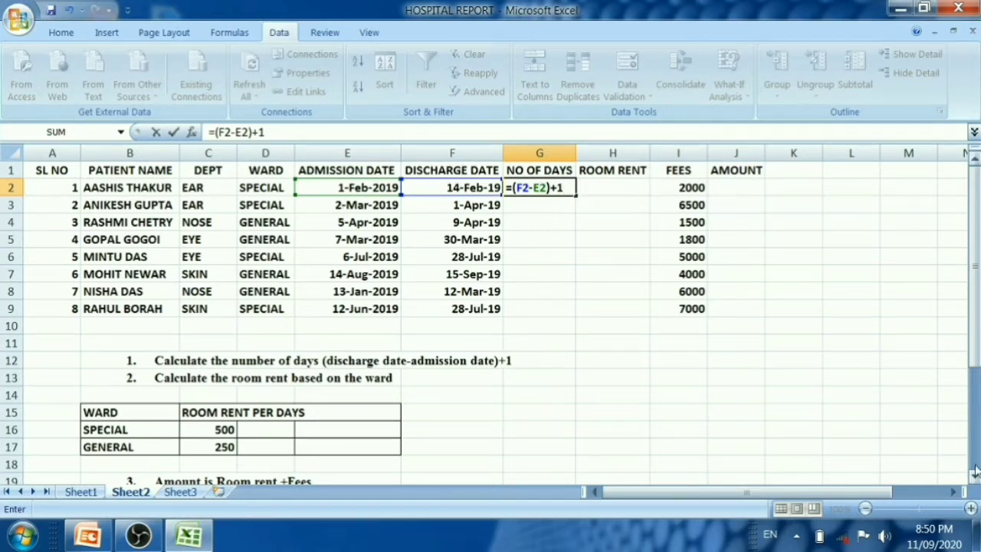
key("Return")
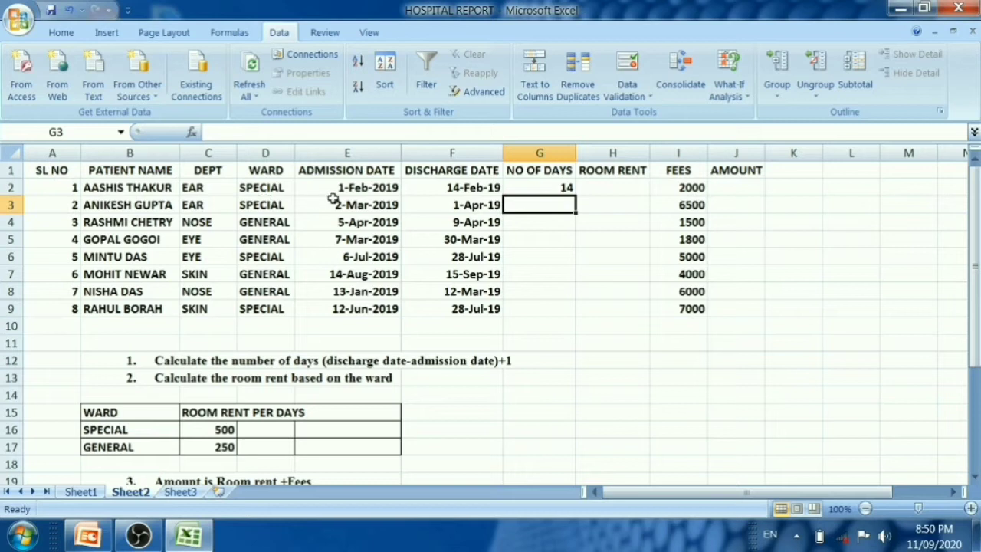
left_click(553, 192)
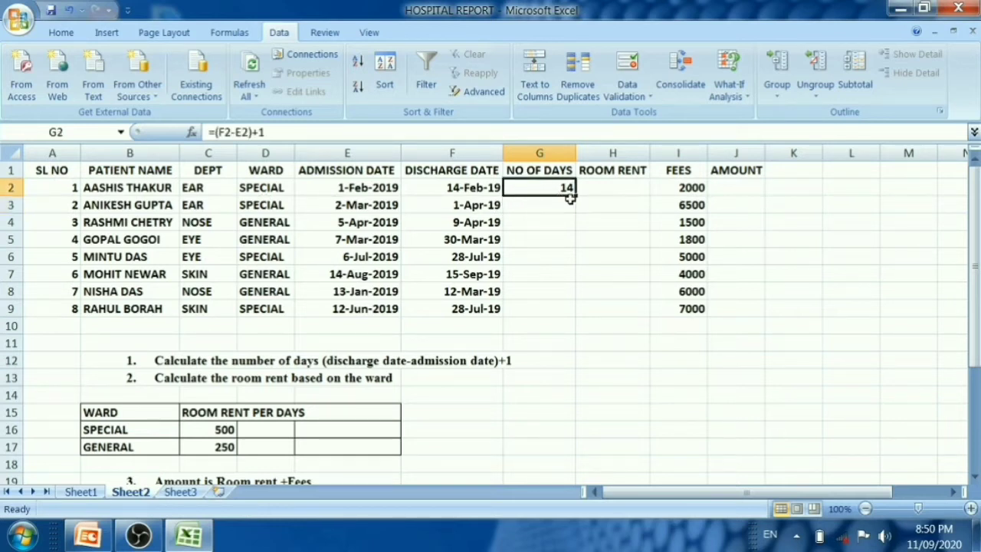
left_click_drag(576, 195, 577, 312)
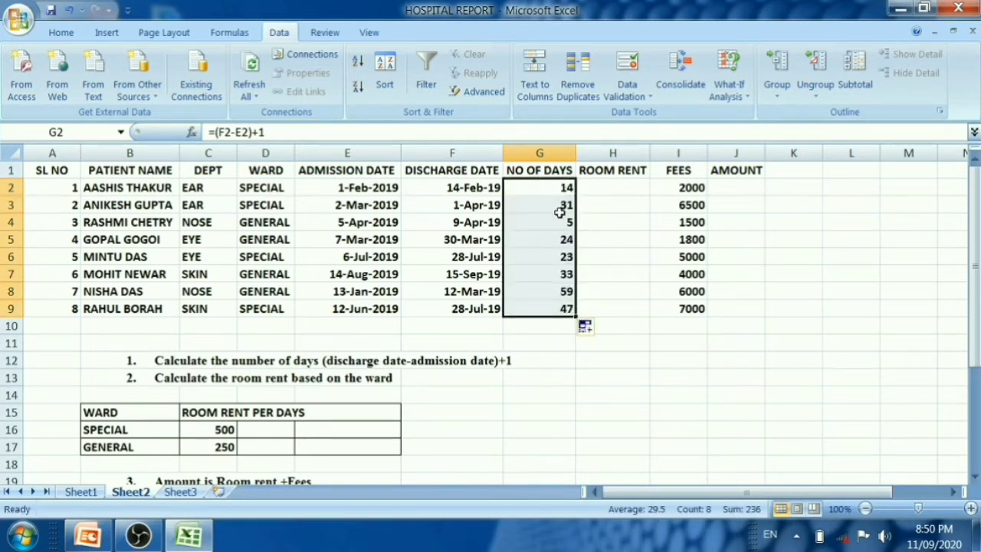
Enter =IF(D2="SPECIAL",500*G2,IF(D2="GENERAL",250*G2)) in H2 and fill to H9 (7000–23500).
left_click(617, 188)
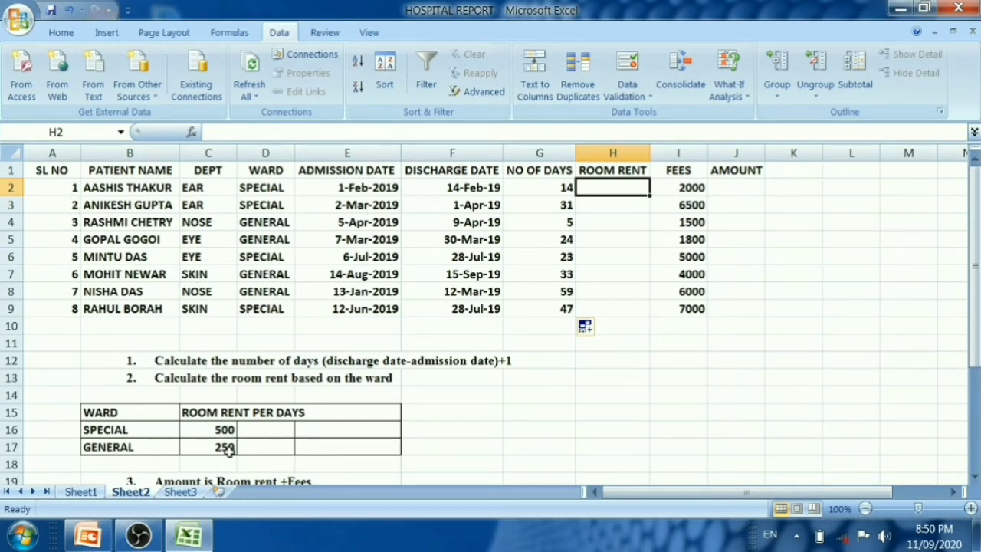
left_click(638, 187)
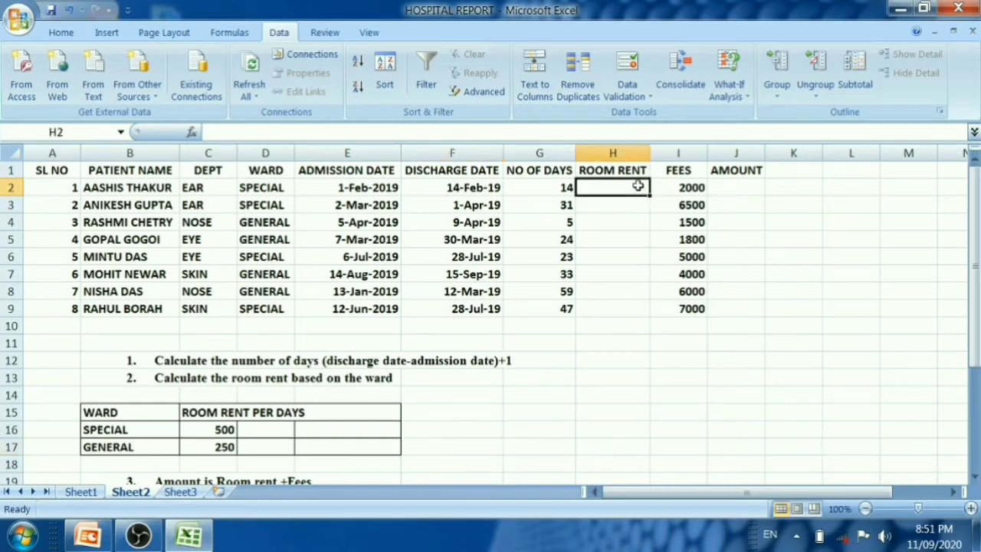
type("=")
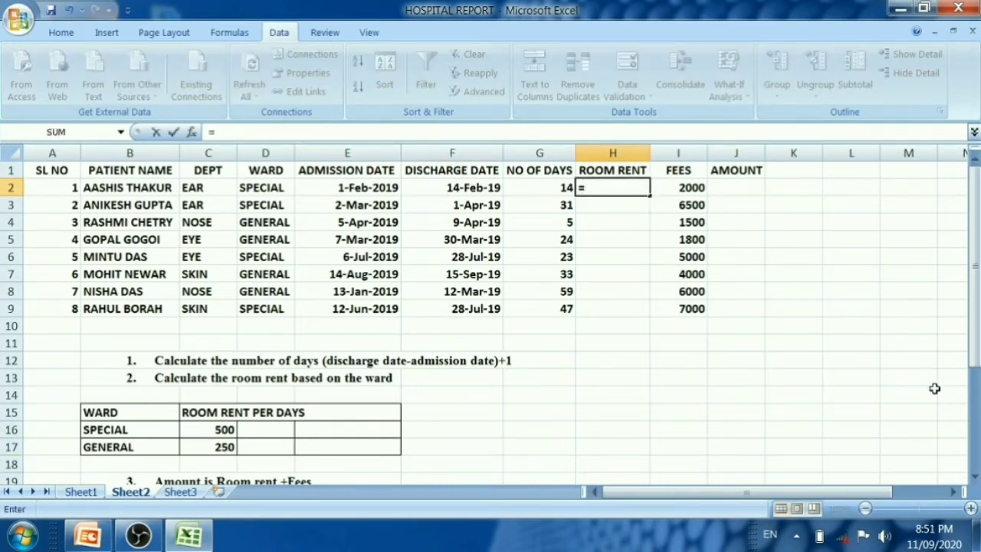
type("if")
key("Tab")
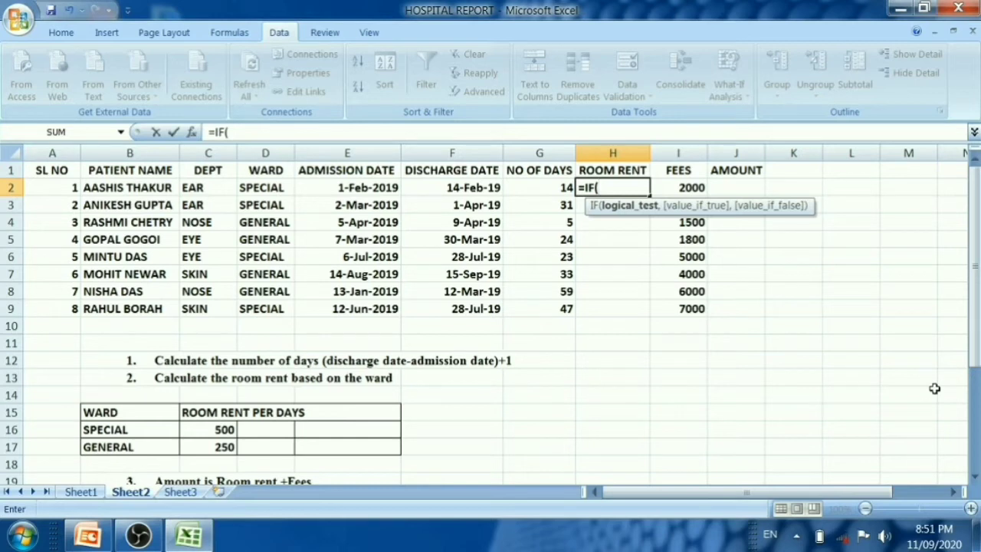
type("D2")
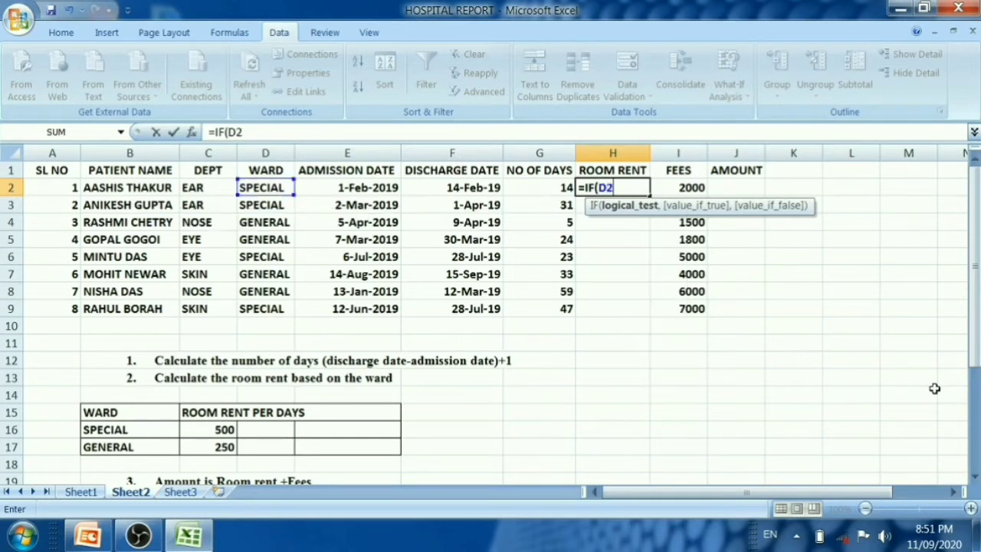
type("=\"")
type("SPECI")
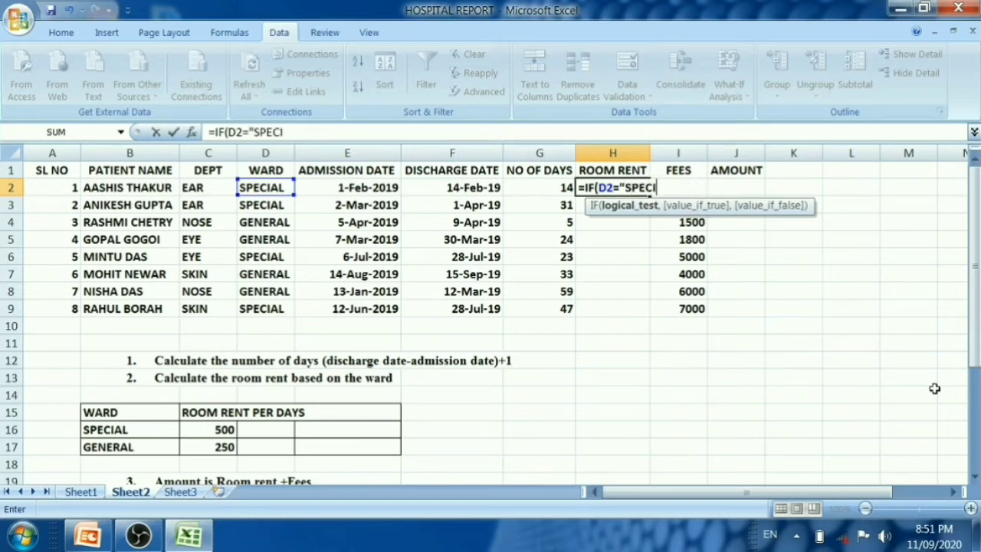
type("AL\"")
type(",")
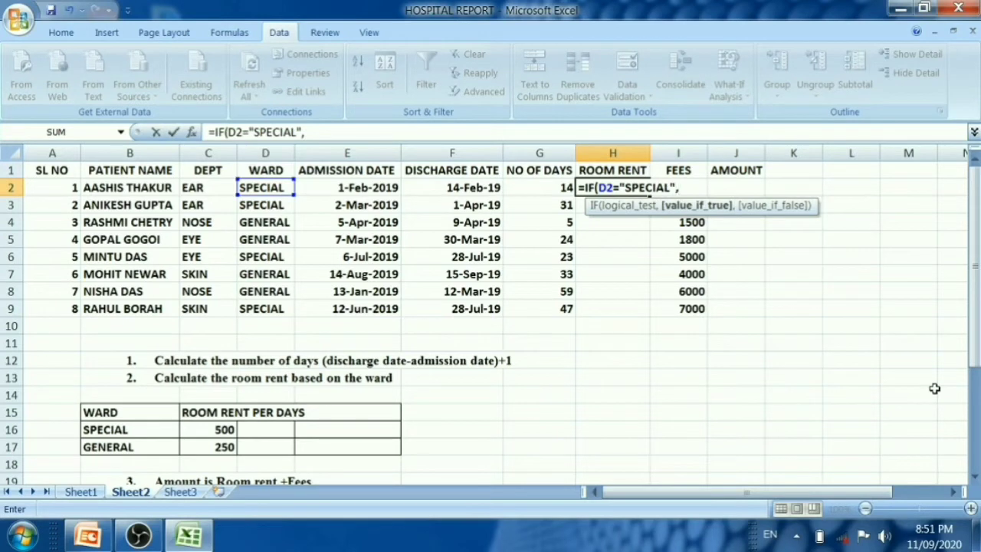
type("500*")
type("G2")
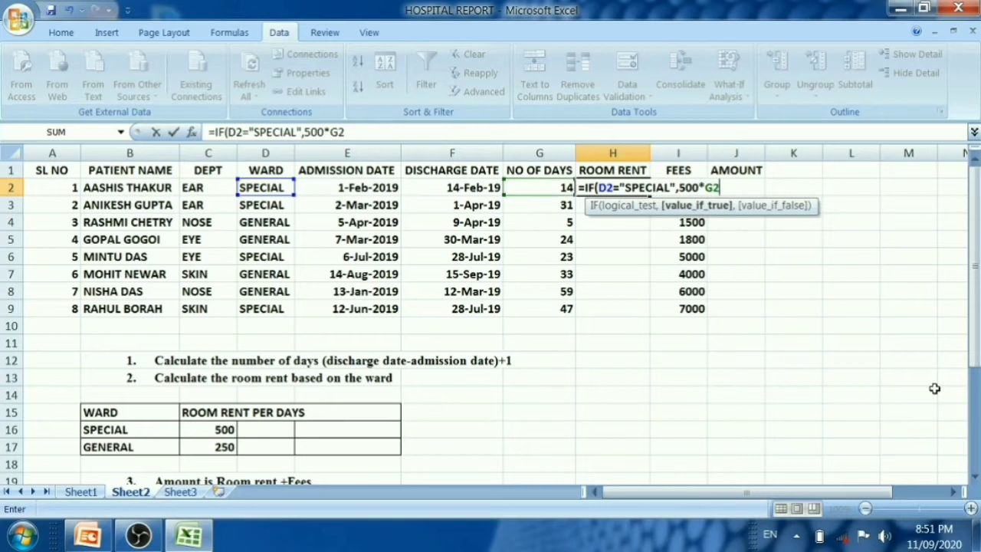
type(",IF(")
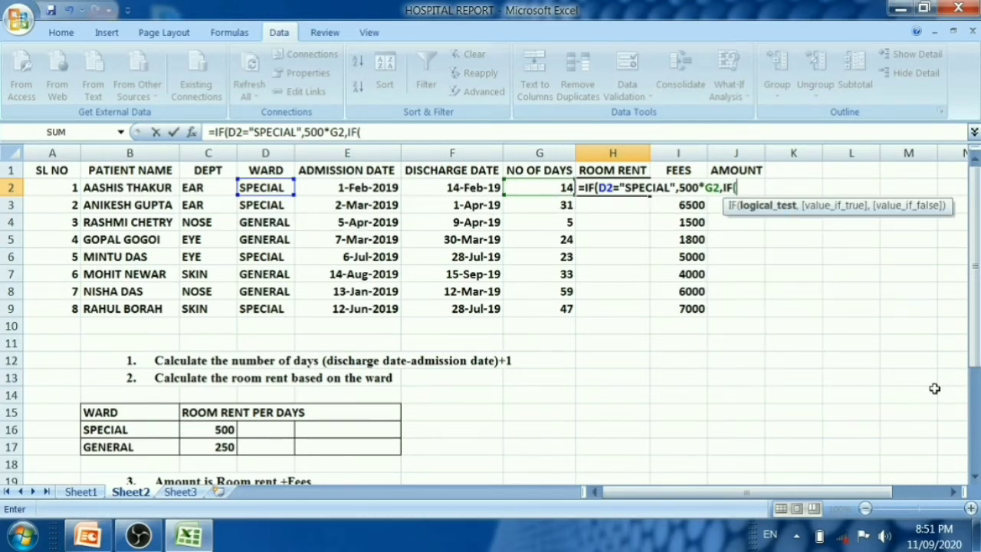
type("D2=\"")
type("GENERA")
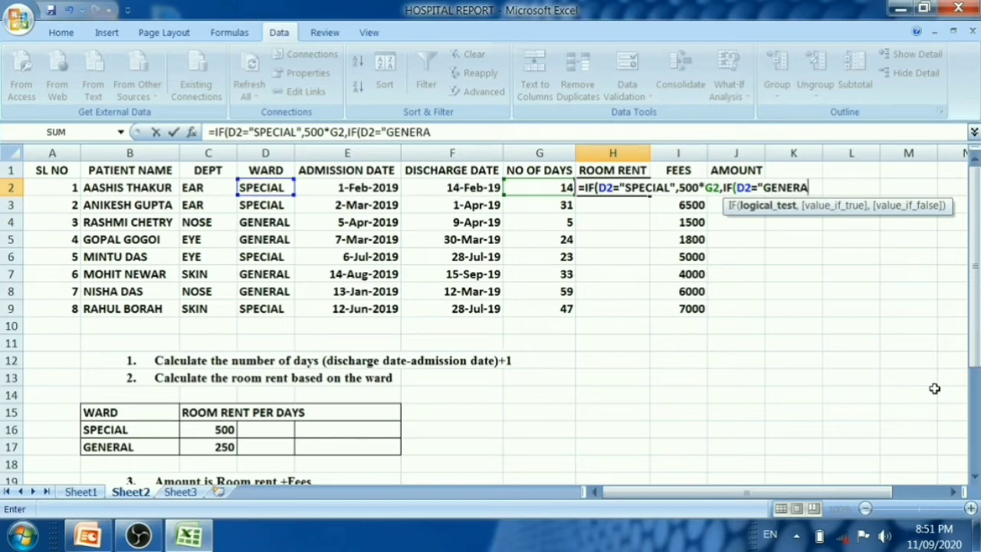
type("L\",")
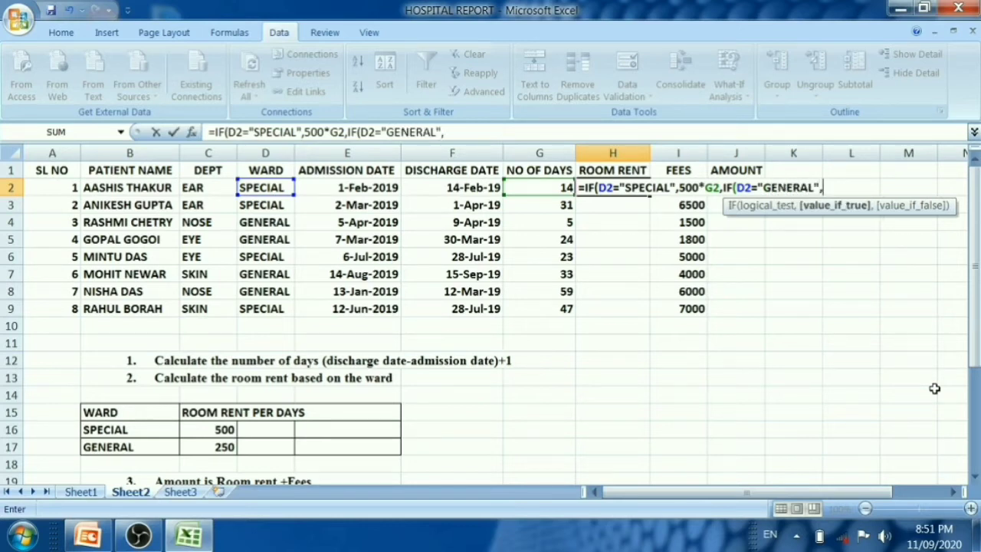
type("250*G")
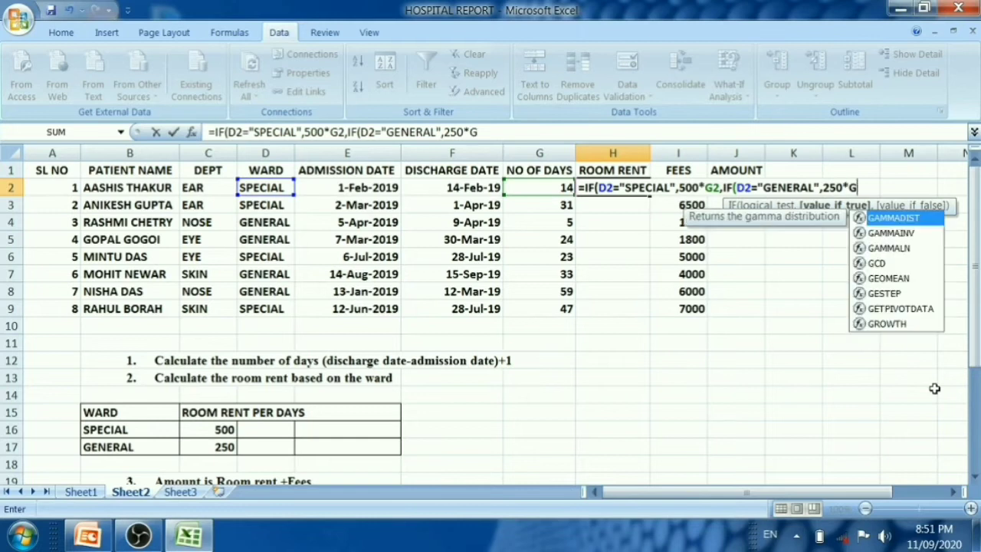
type("2)")
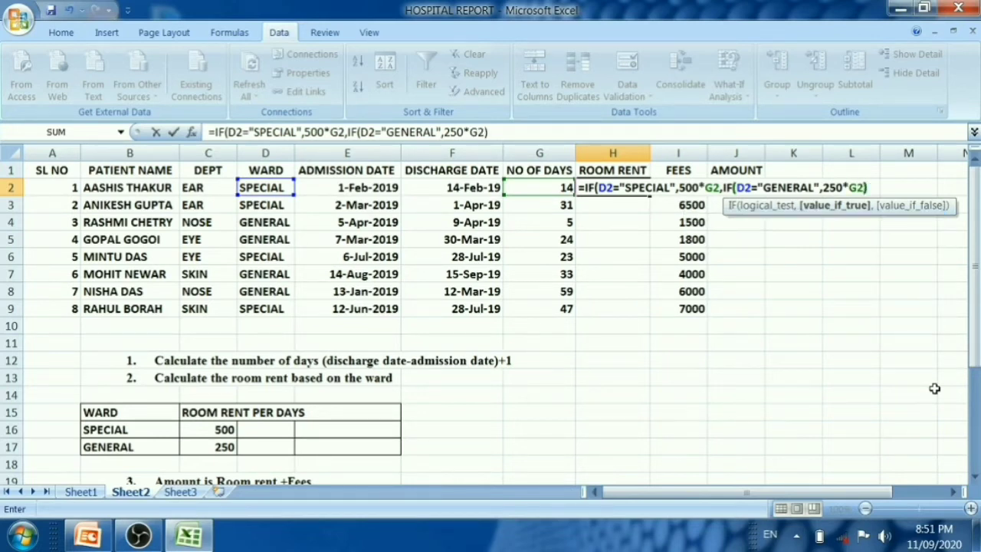
type(")")
key("Return")
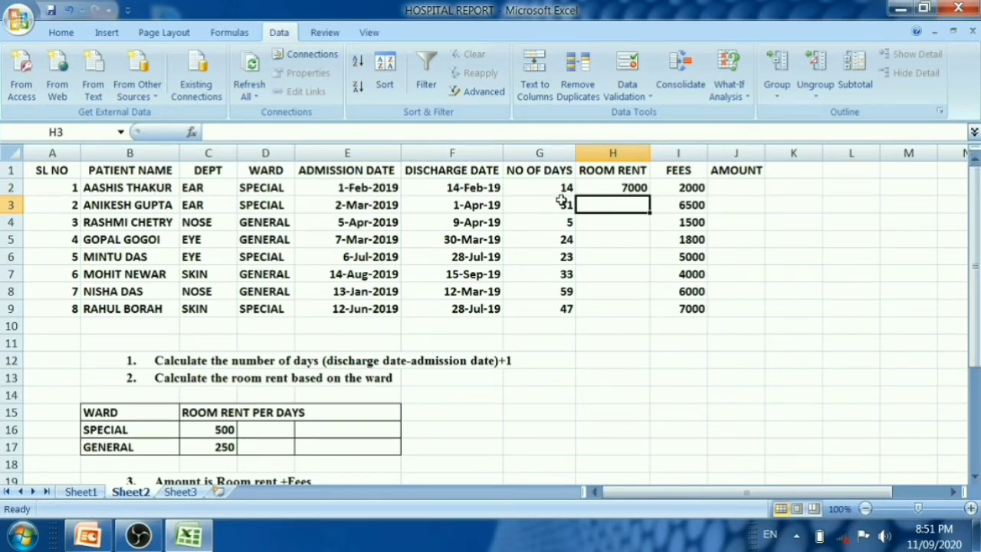
left_click(622, 189)
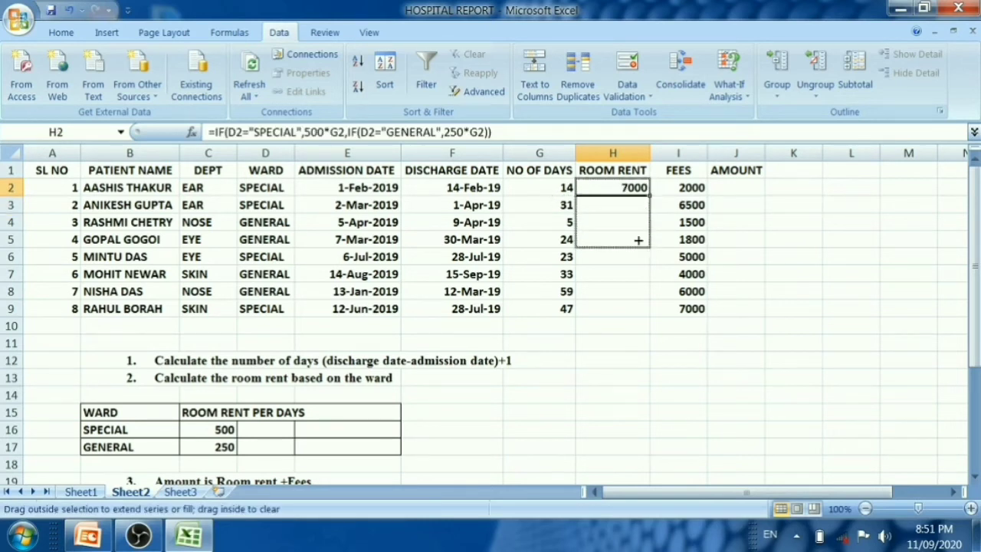
left_click_drag(650, 195, 649, 315)
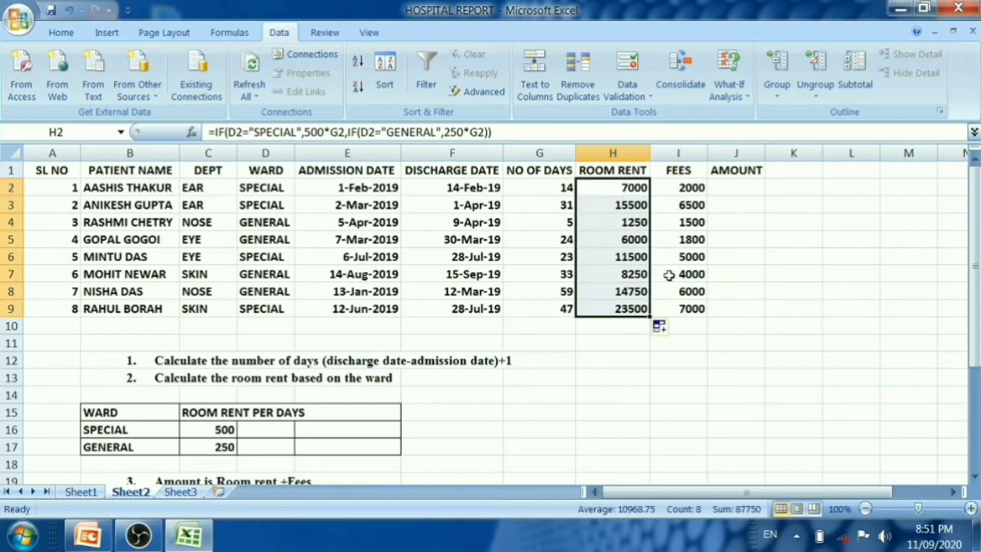
Enter =H2+I2 in J2 and fill it down to J9, giving amounts 9000 through 30500.
left_click(736, 184)
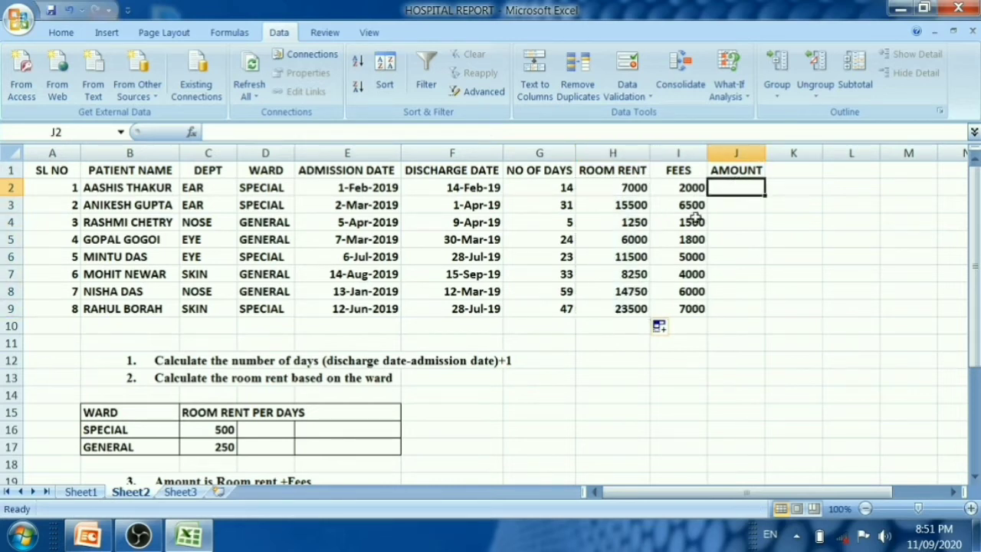
scroll(420, 406, "down", 1)
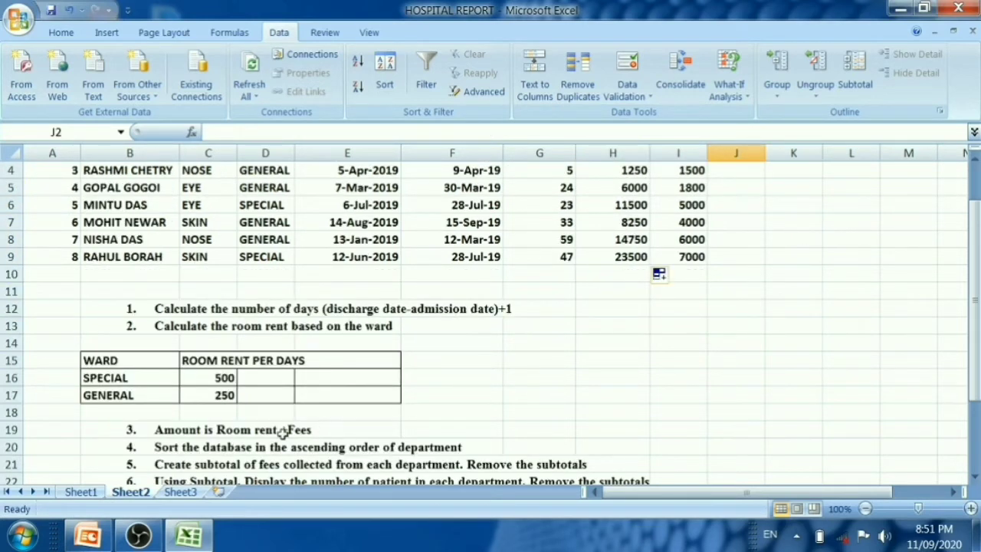
scroll(581, 374, "up", 1)
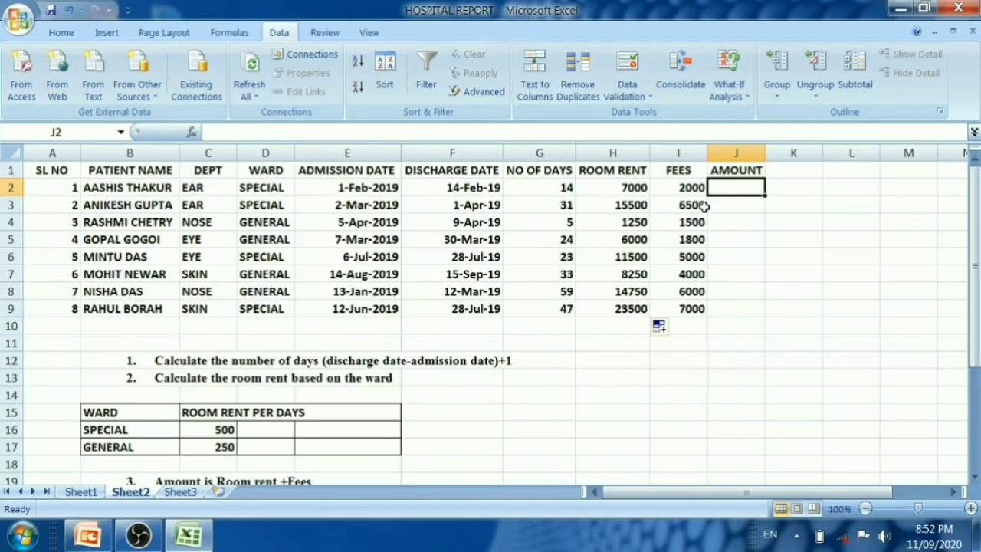
type("=")
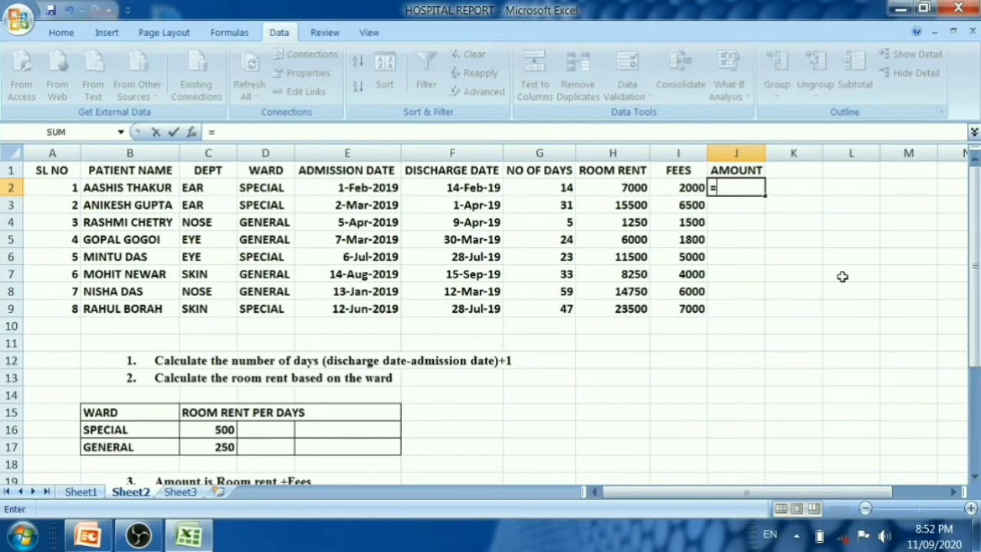
type("H2+")
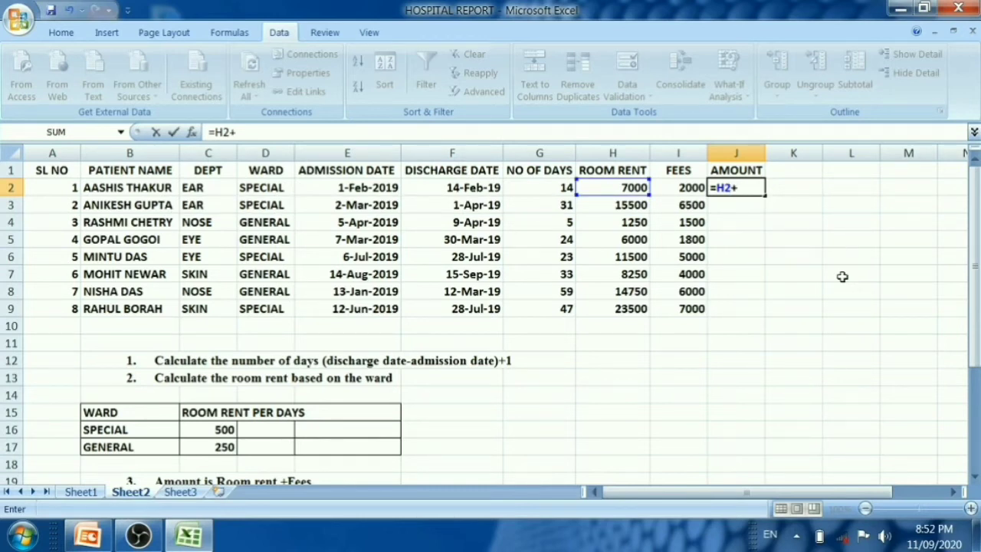
type("I2")
key("Return")
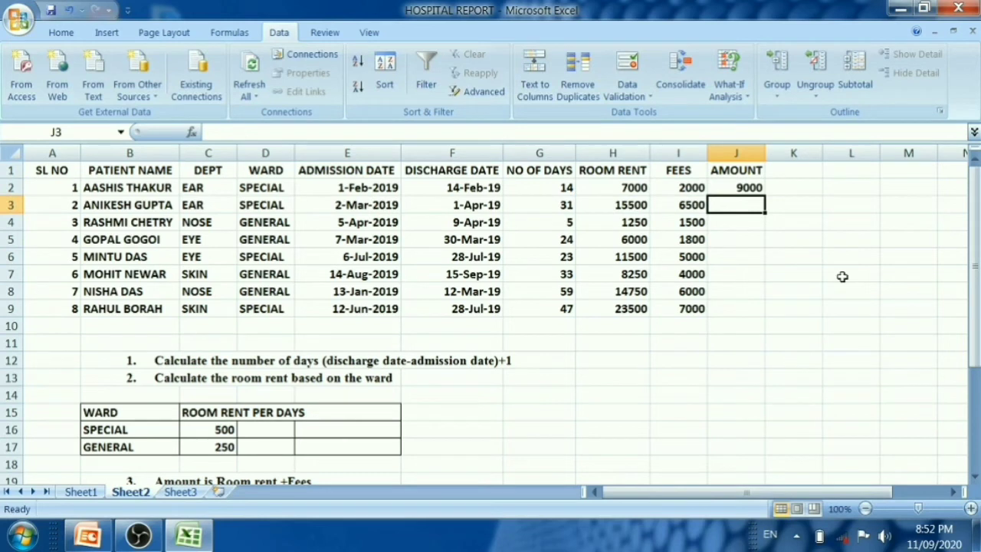
left_click(724, 189)
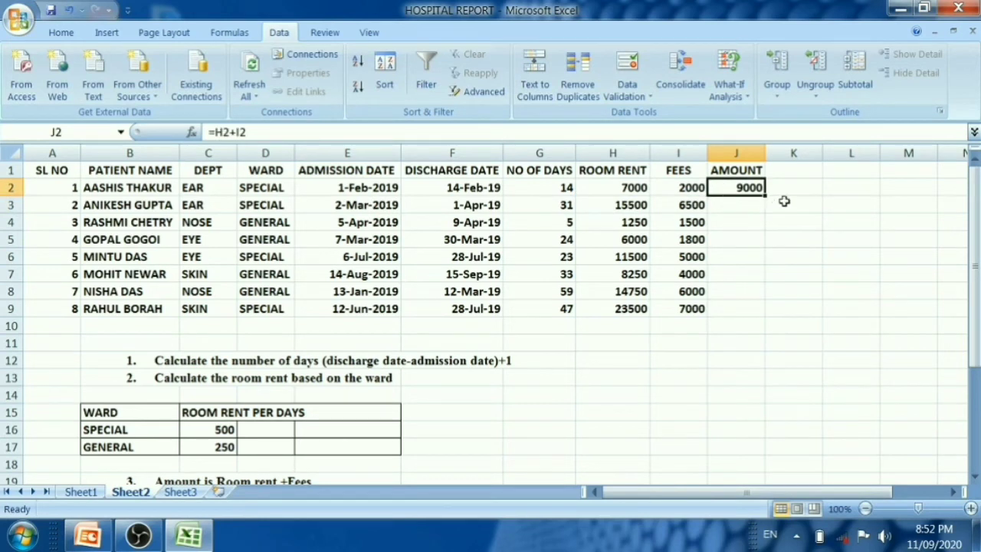
left_click_drag(764, 196, 746, 308)
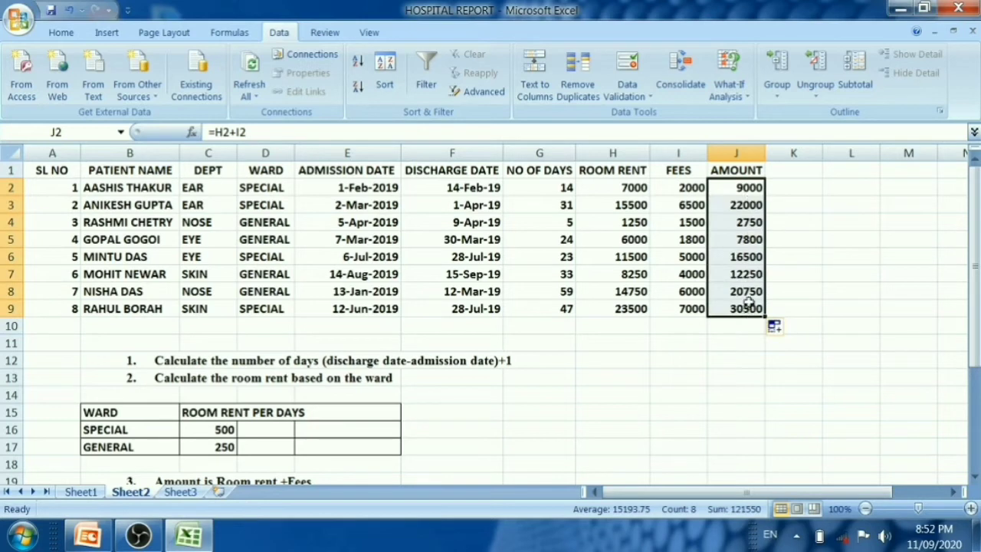
scroll(475, 408, "down", 1)
scroll(475, 409, "down", 1)
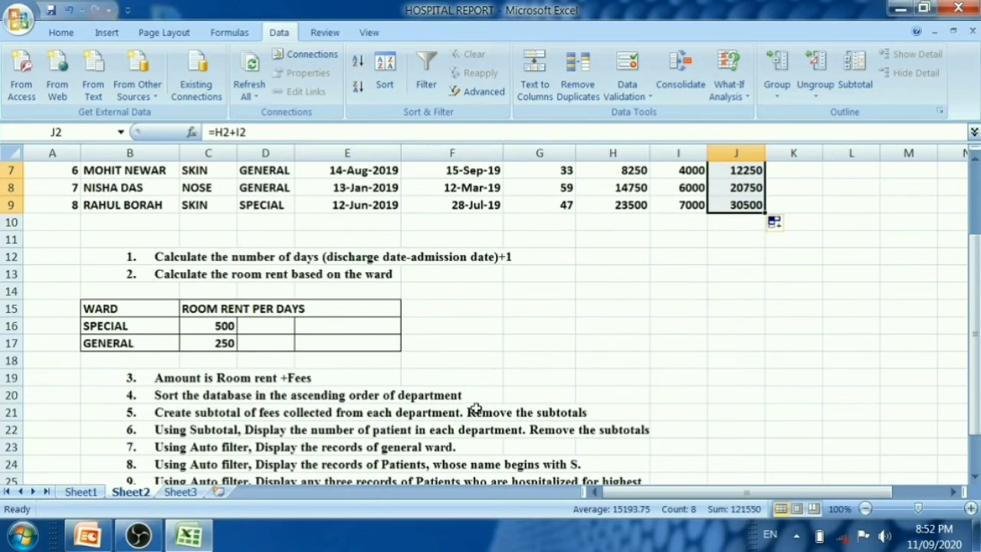
scroll(550, 336, "down", 1)
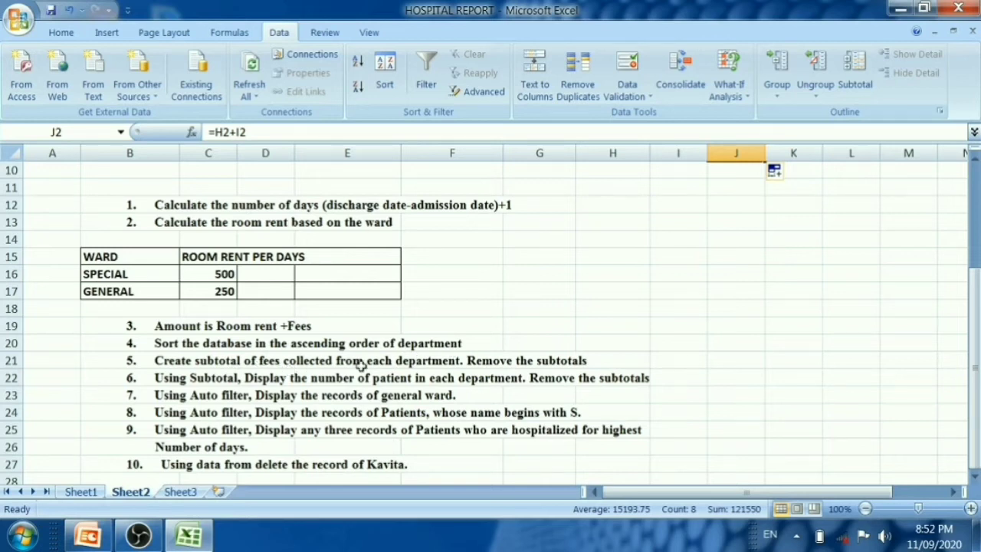
scroll(404, 367, "up", 3)
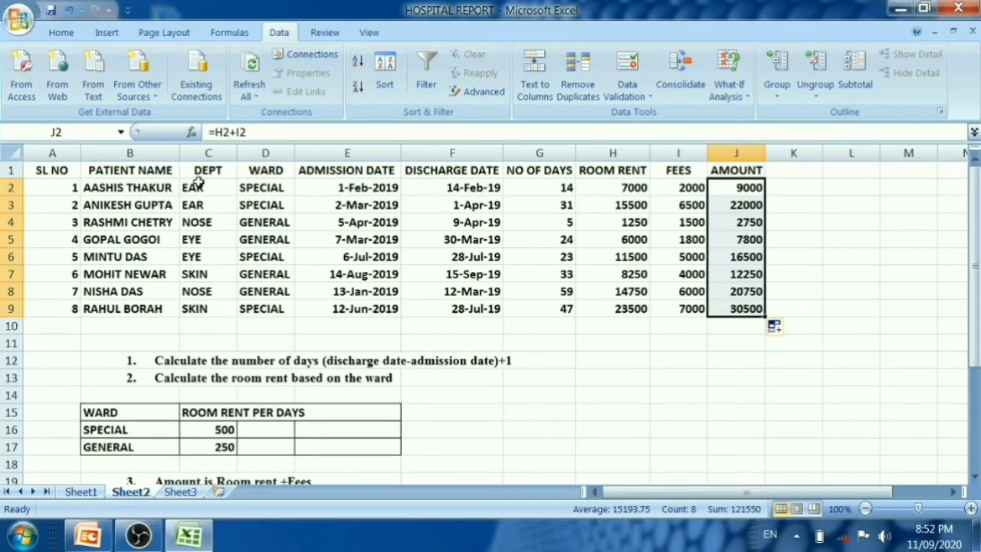
Sort C2:C9 A to Z using only the current selection, ordering EAR, EYE, NOSE, SKIN.
left_click_drag(198, 184, 201, 308)
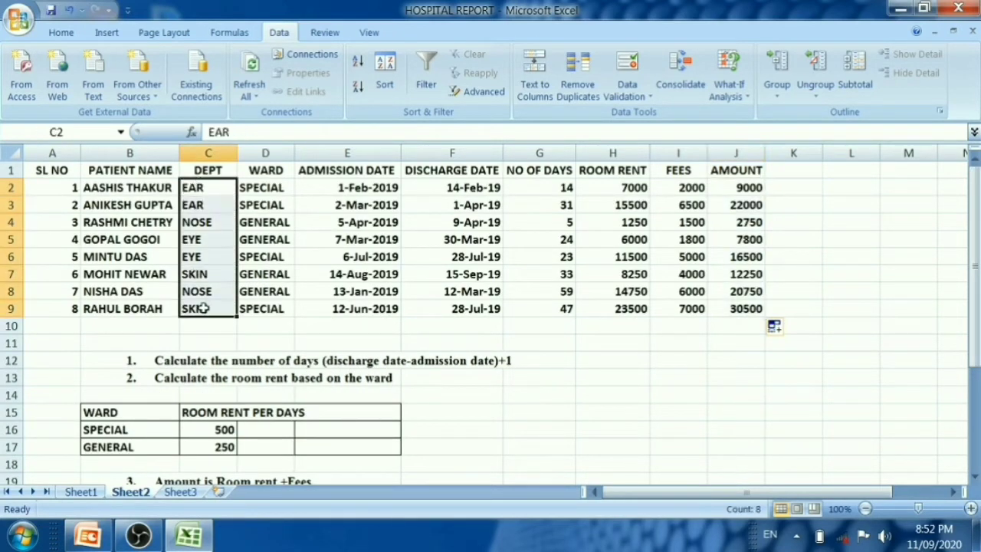
left_click(58, 32)
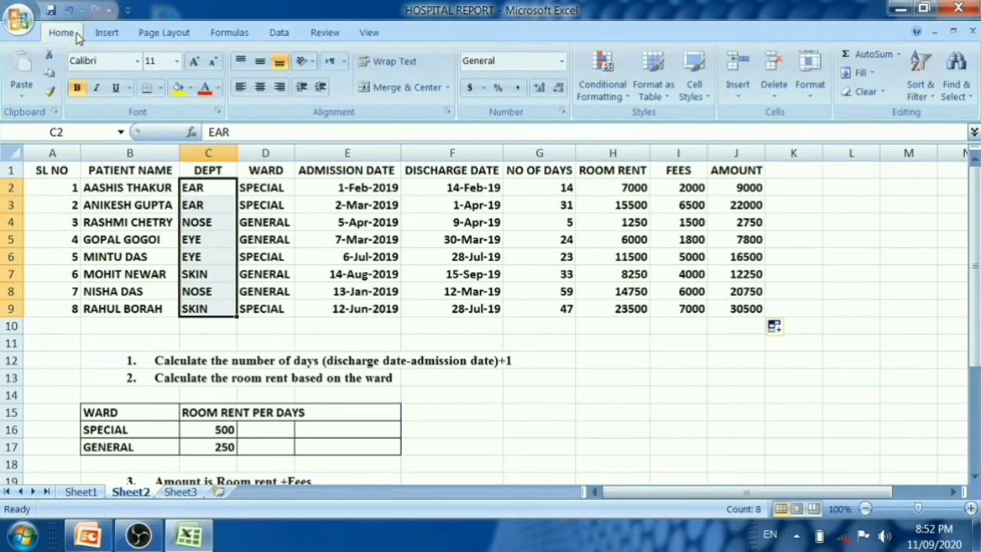
left_click(929, 95)
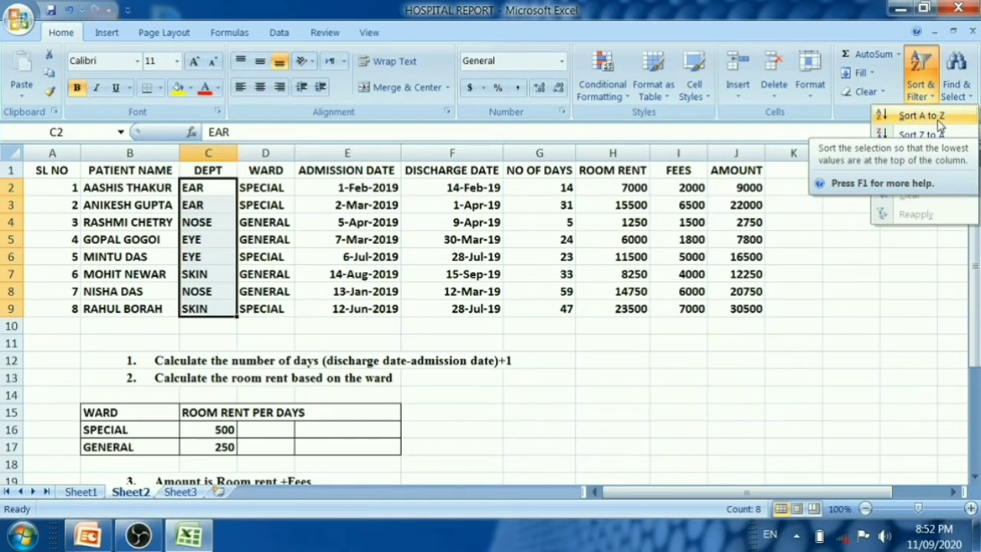
left_click(940, 116)
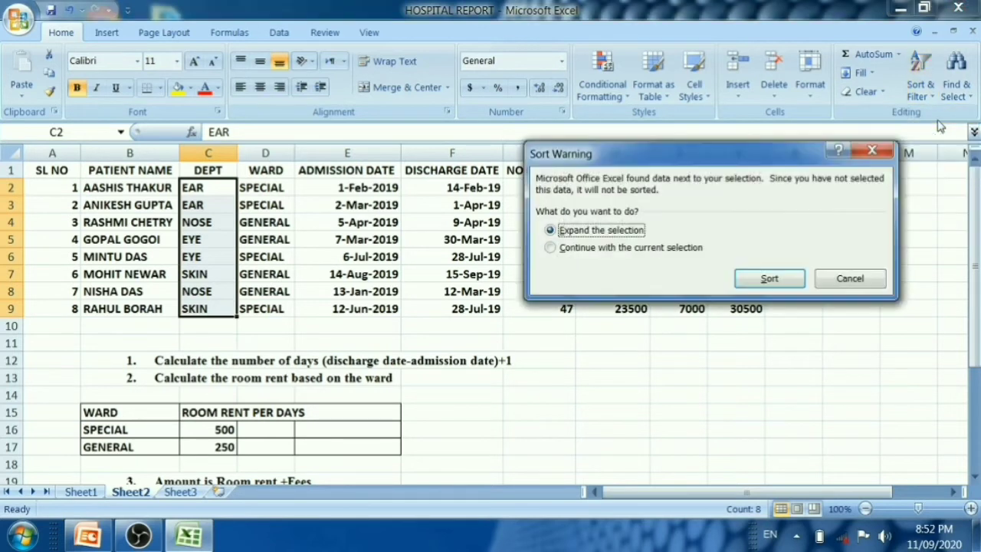
left_click(645, 251)
left_click(766, 279)
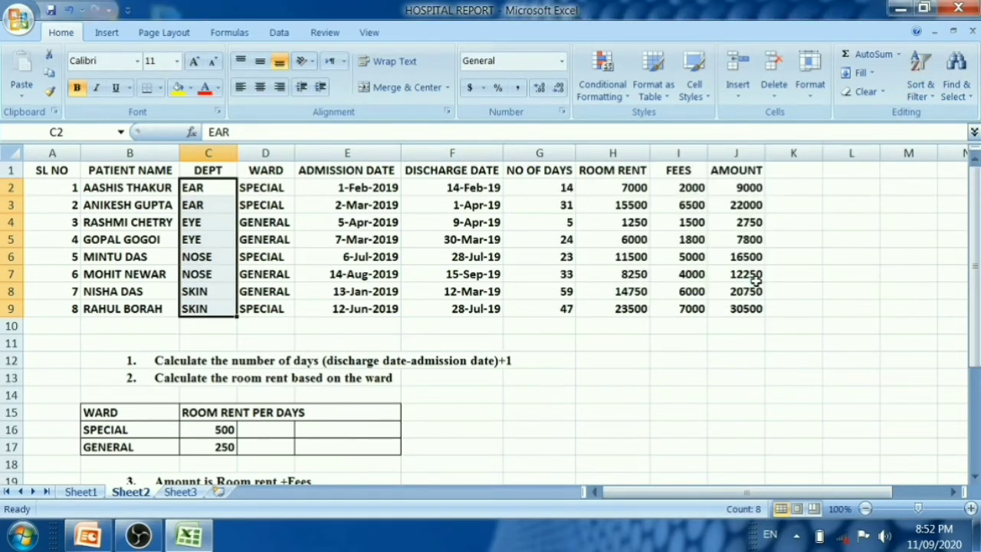
left_click(627, 369)
scroll(328, 430, "down", 2)
scroll(207, 418, "down", 1)
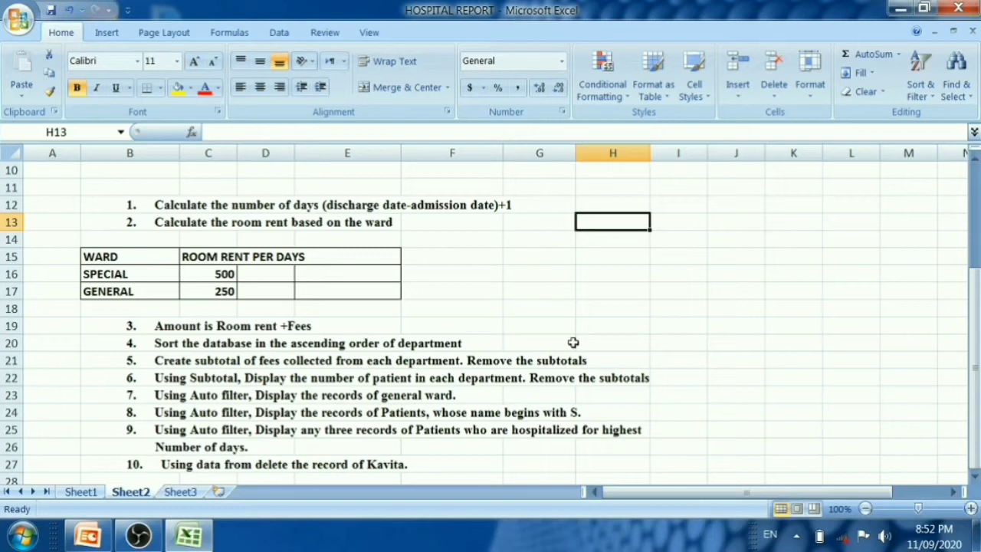
Select the range A1:J9 covering headers and all eight patients.
scroll(573, 343, "up", 3)
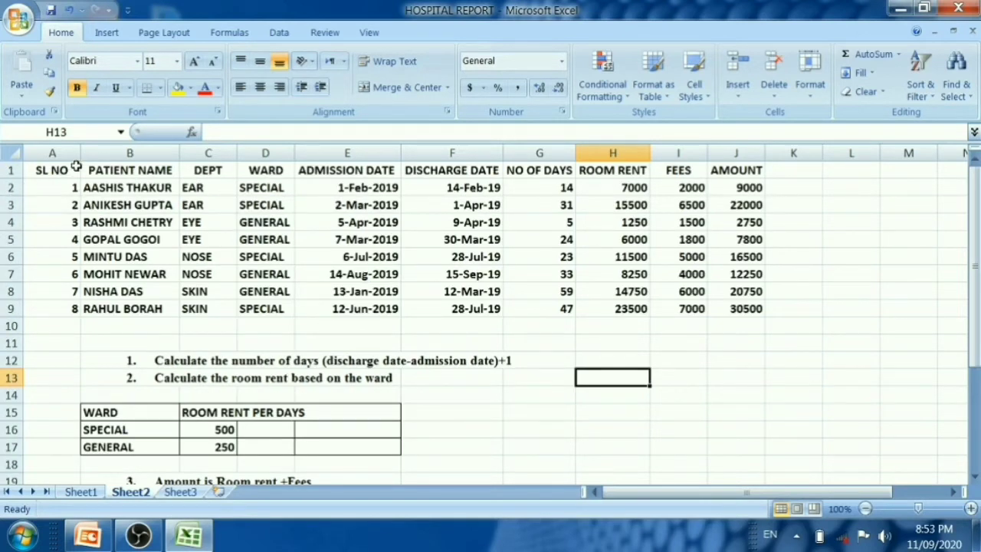
mouse_move(63, 170)
left_mouse_down()
mouse_move(545, 253)
mouse_move(724, 308)
left_mouse_up()
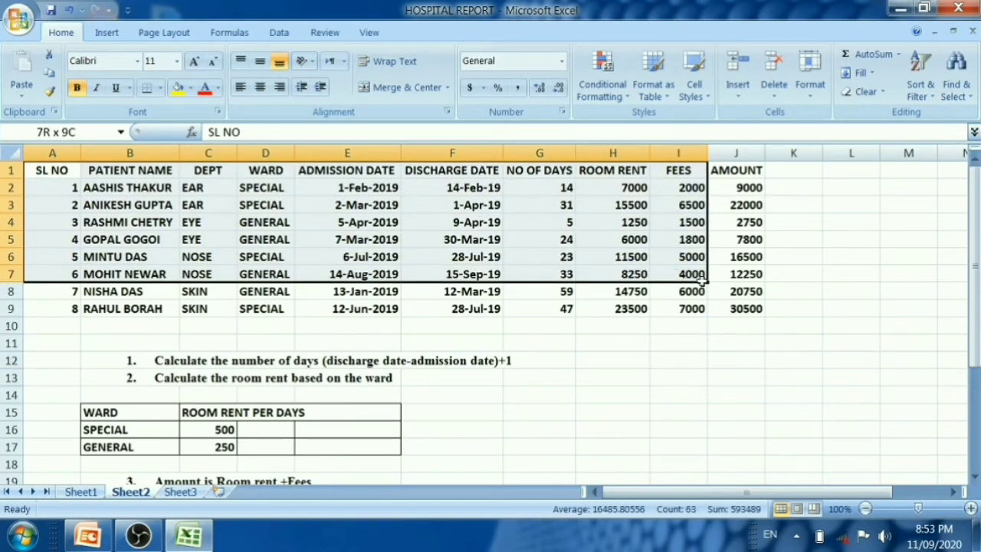
scroll(501, 363, "down", 1)
scroll(483, 364, "down", 2)
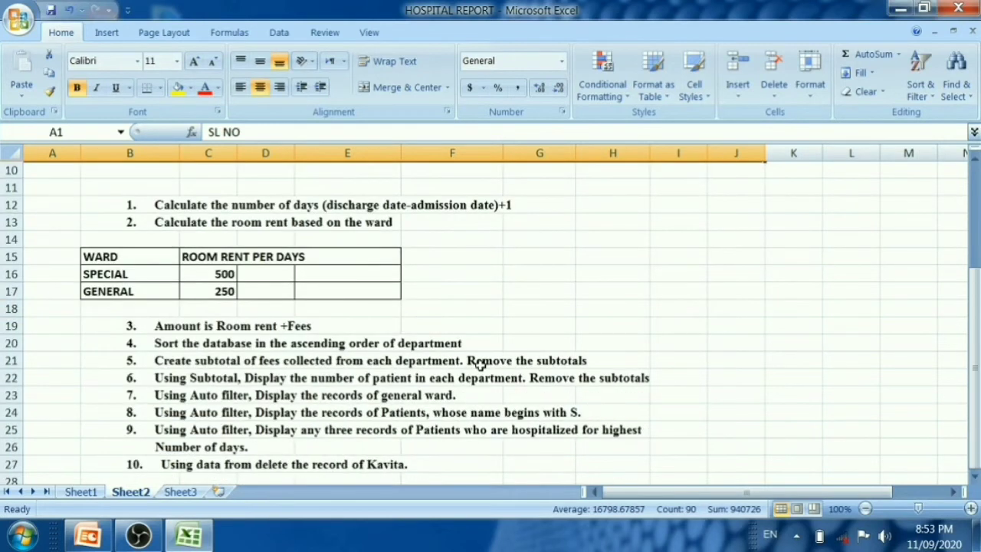
scroll(479, 364, "up", 3)
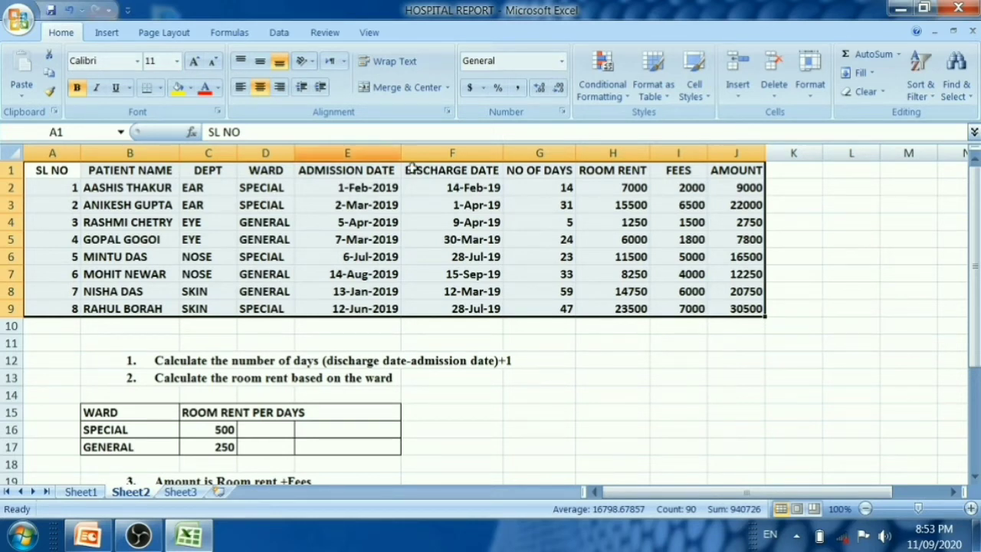
Add Sum subtotals of FEES at each change in DEPT, with a Grand Total of 33800.
left_click(277, 33)
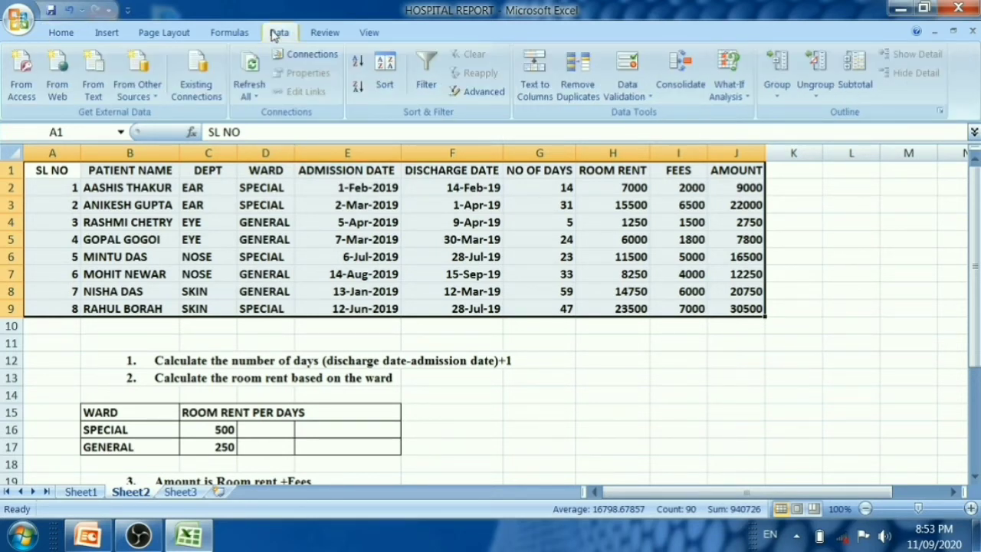
left_click(853, 75)
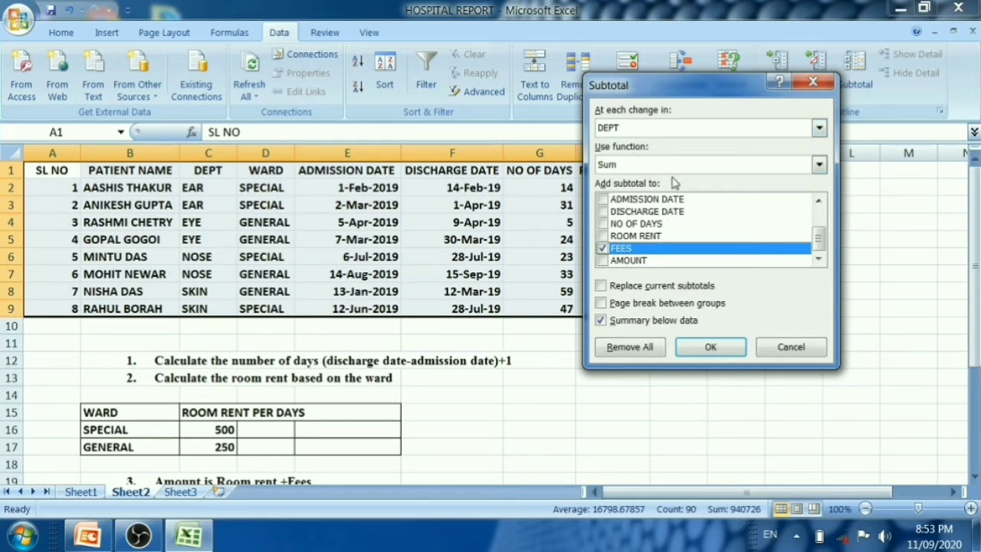
left_click(819, 128)
left_click(772, 156)
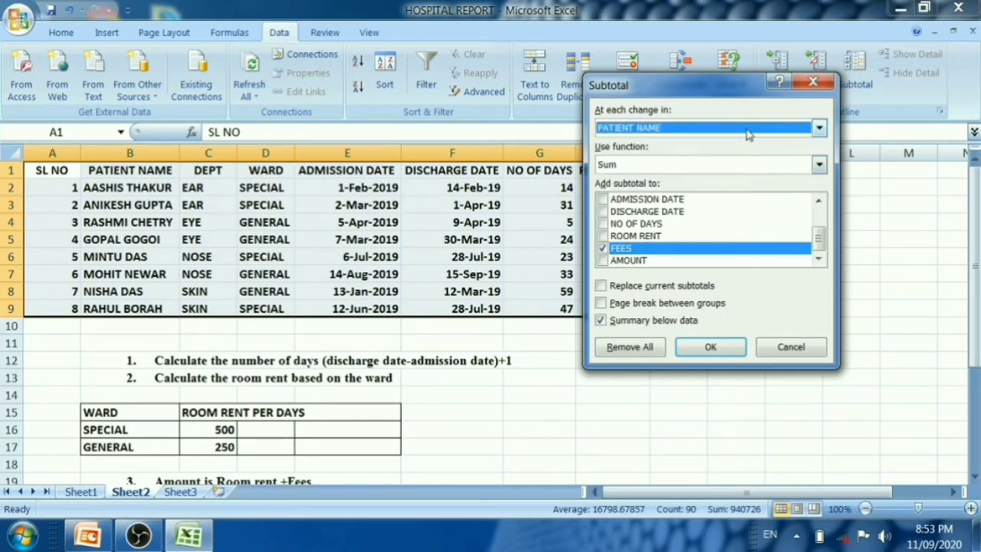
left_click(820, 129)
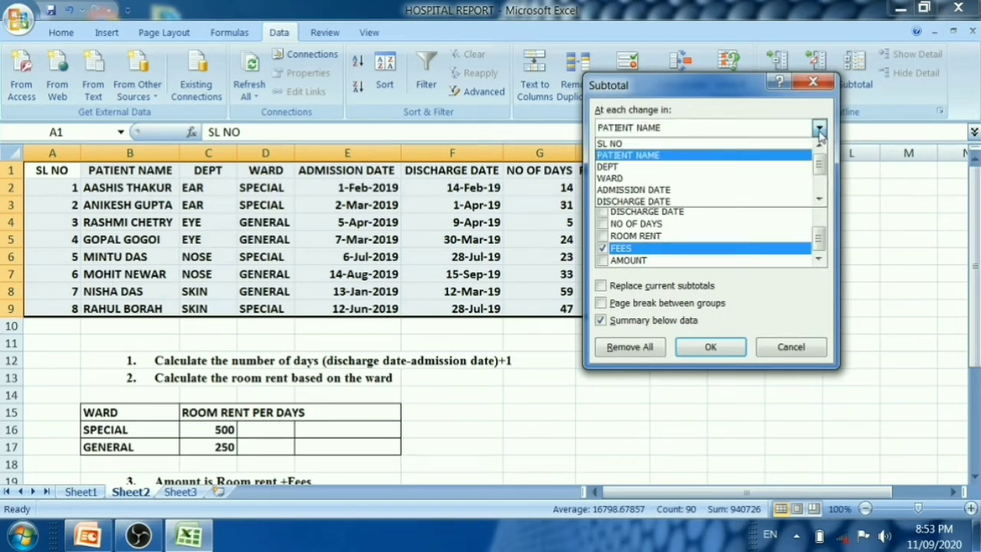
left_click(634, 168)
left_click(604, 262)
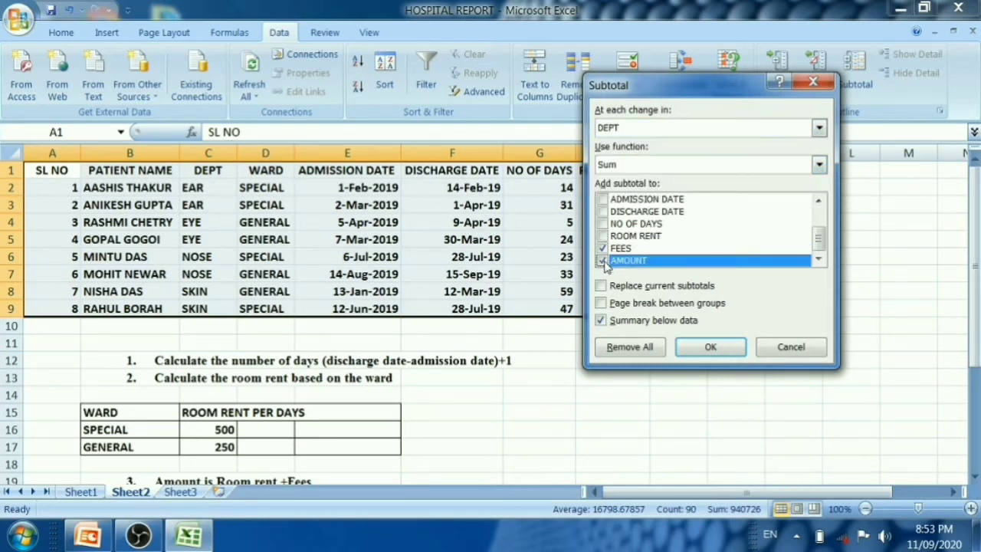
left_click(612, 238)
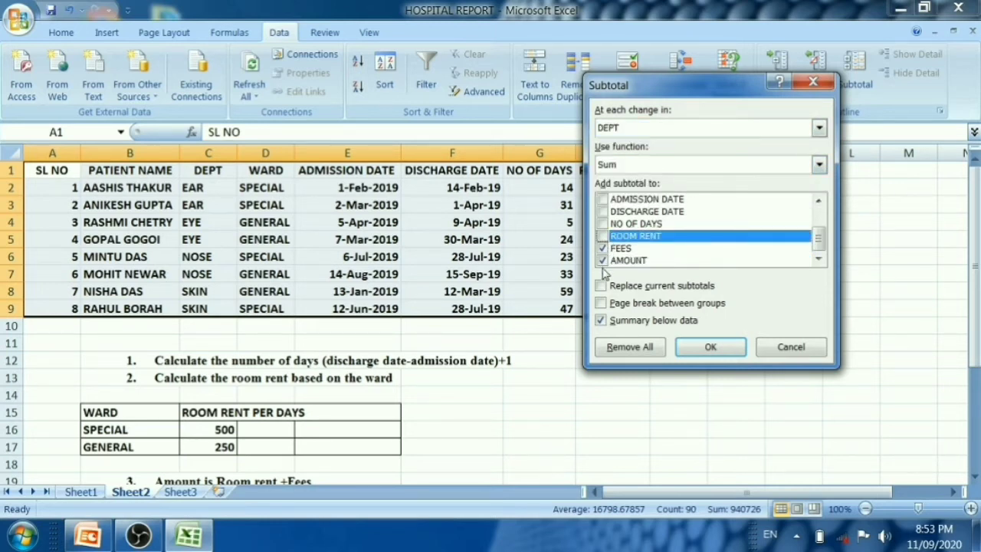
left_click(604, 261)
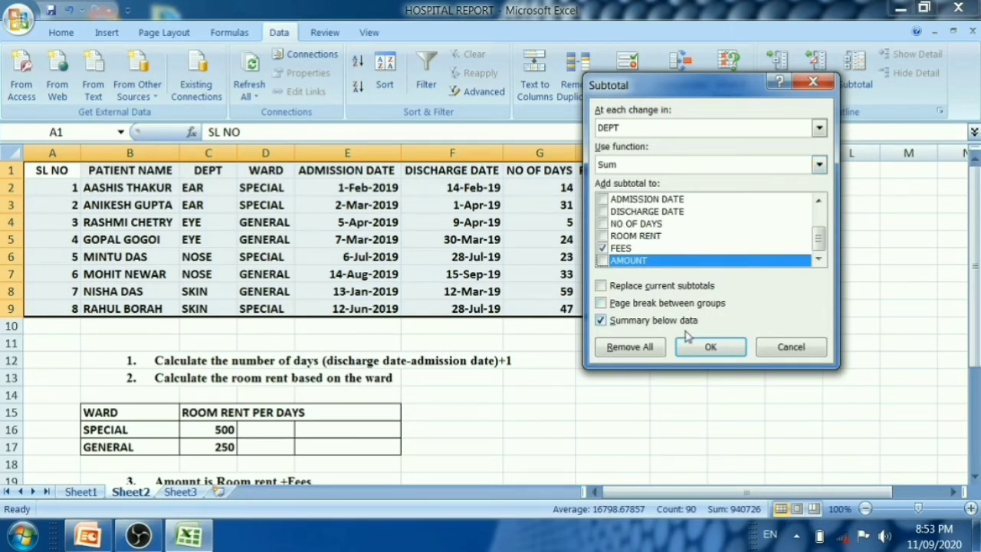
left_click(710, 349)
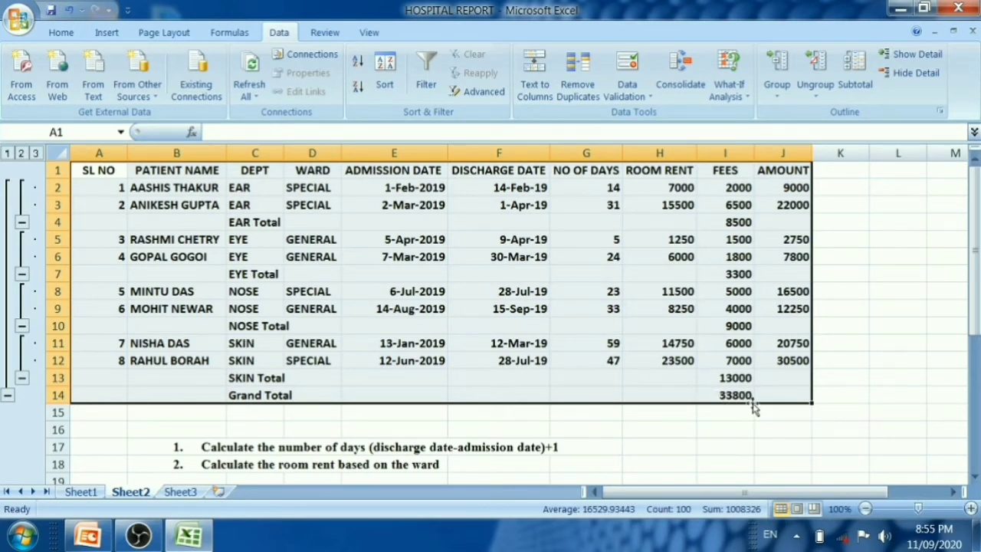
scroll(685, 412, "down", 2)
scroll(401, 410, "down", 4)
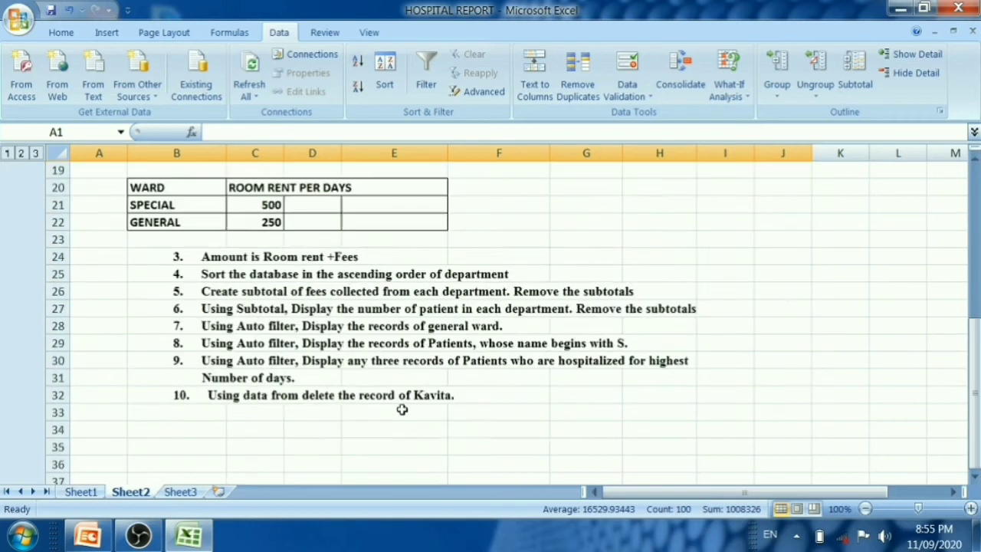
scroll(402, 409, "down", 1)
scroll(627, 284, "up", 7)
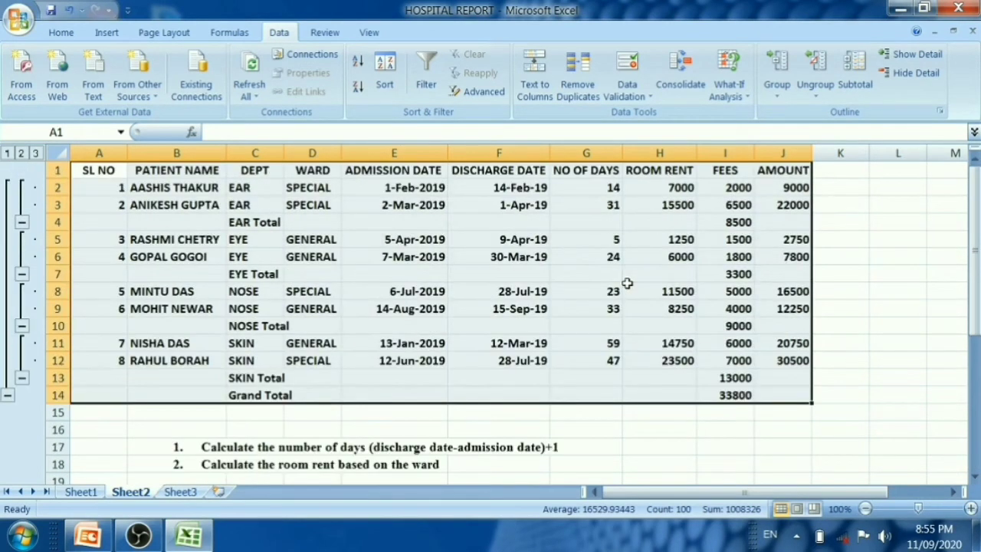
Clear the FEES subtotals with Remove All in the Subtotal dialog.
left_click(855, 72)
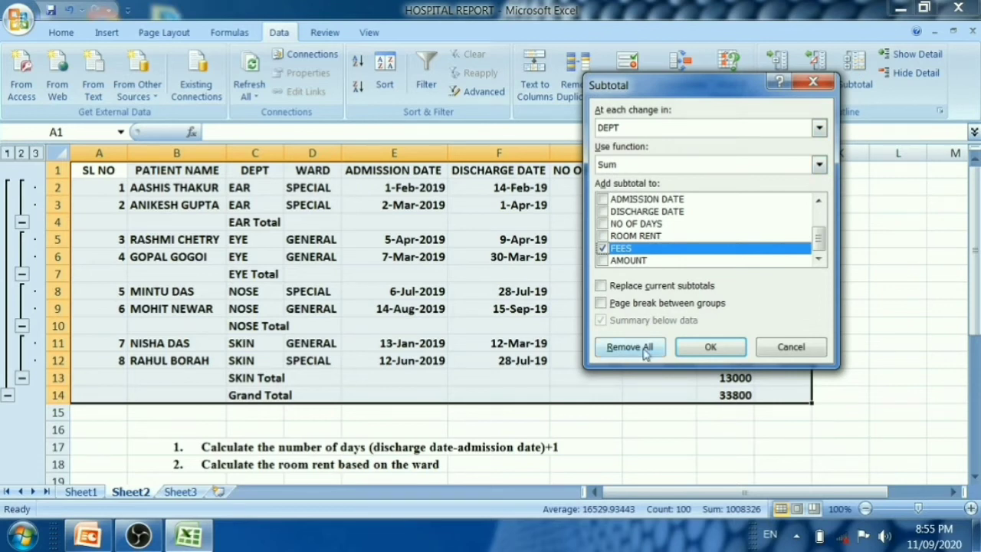
left_click(644, 349)
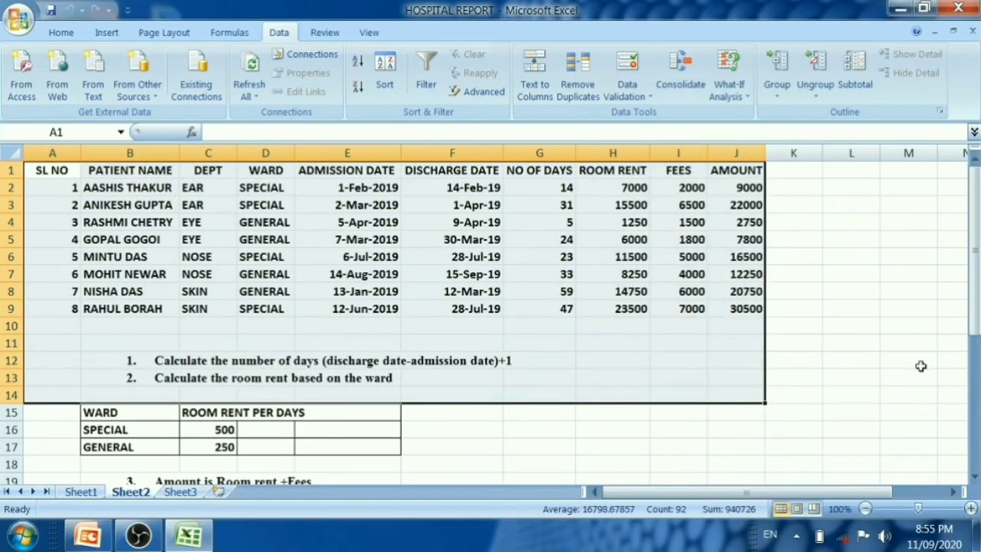
left_click(809, 357)
scroll(176, 469, "down", 4)
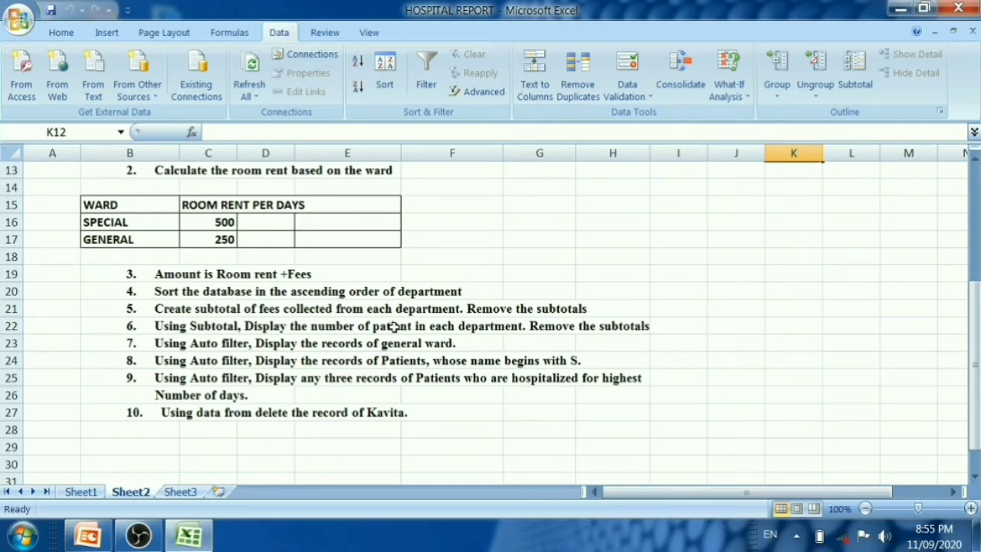
Subtotal A1:J9 by DEPT using Count on PATIENT NAME only, giving 2 per department.
scroll(390, 345, "up", 4)
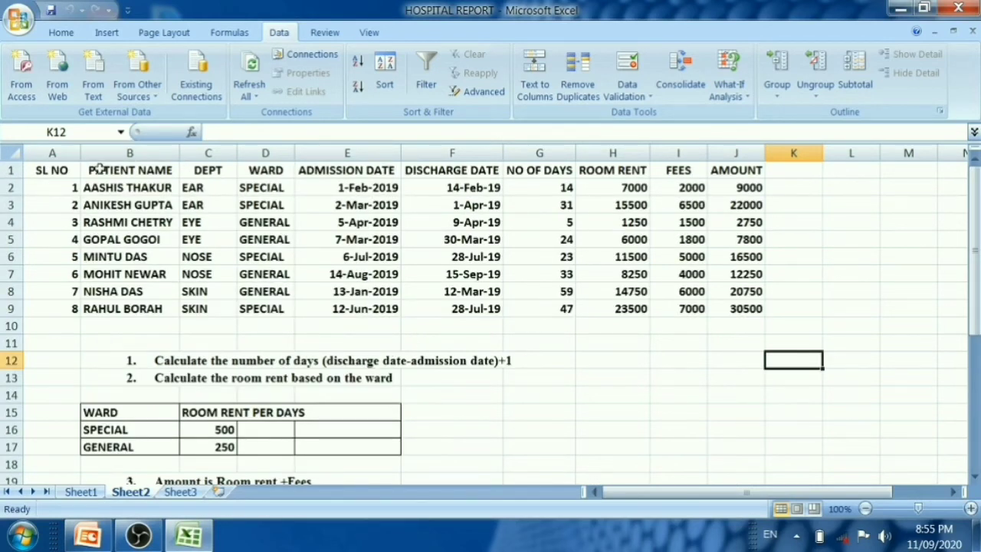
mouse_move(66, 170)
left_mouse_down()
mouse_move(681, 325)
mouse_move(755, 308)
left_mouse_up()
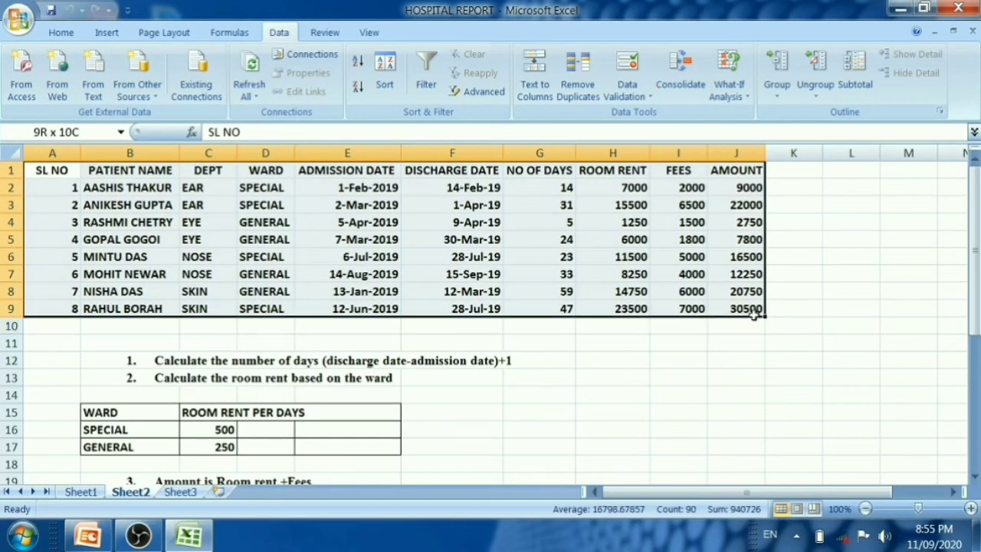
left_click(853, 67)
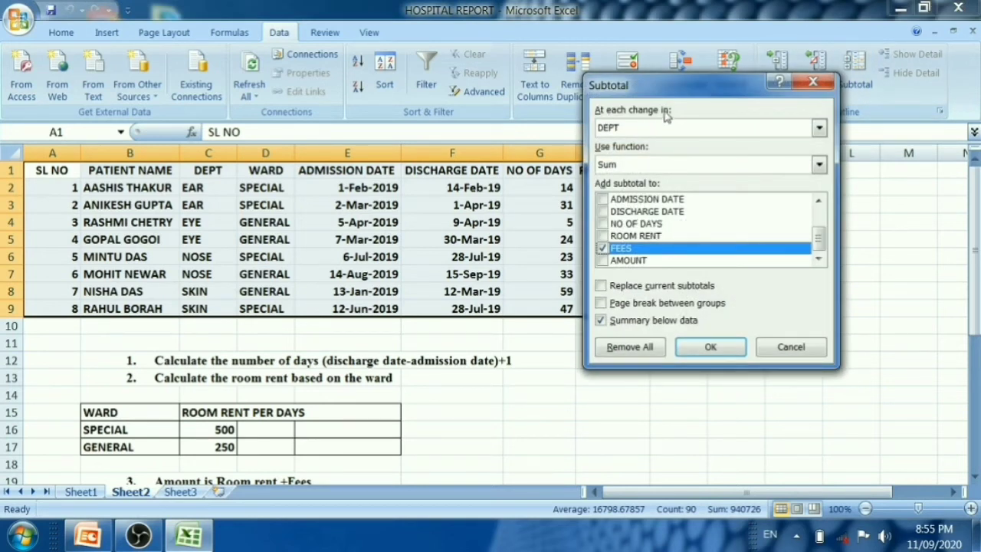
left_click(622, 166)
left_click(606, 197)
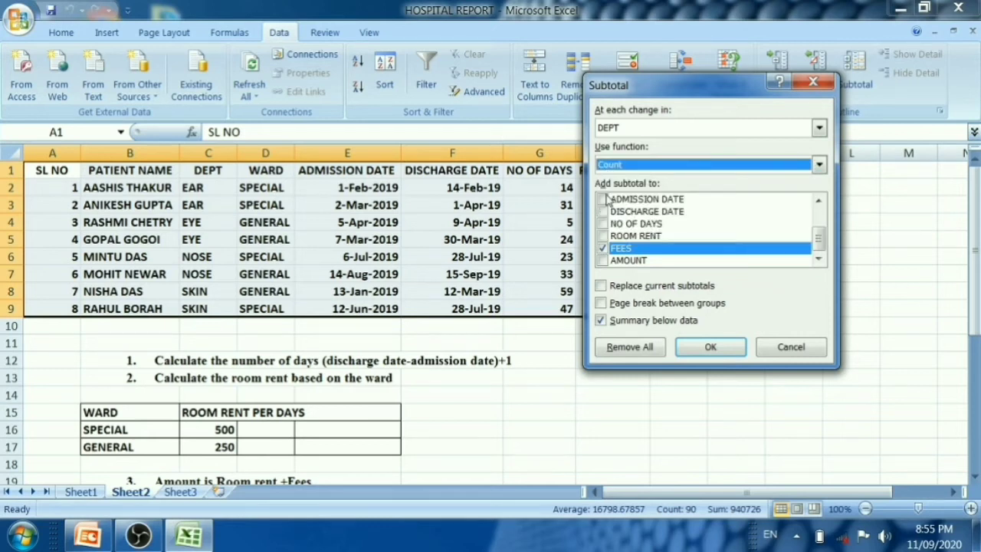
left_click(603, 248)
left_click_drag(814, 243, 814, 201)
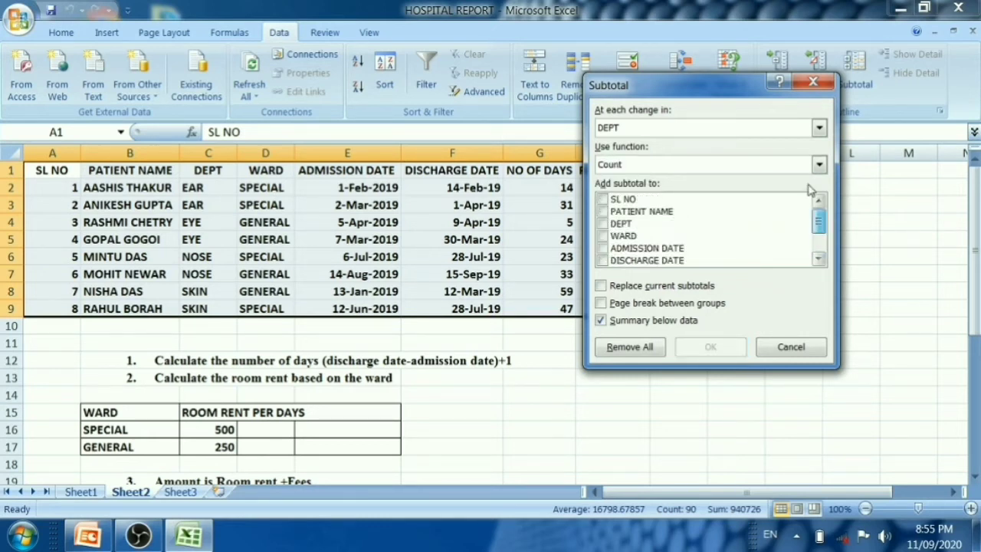
left_click(603, 212)
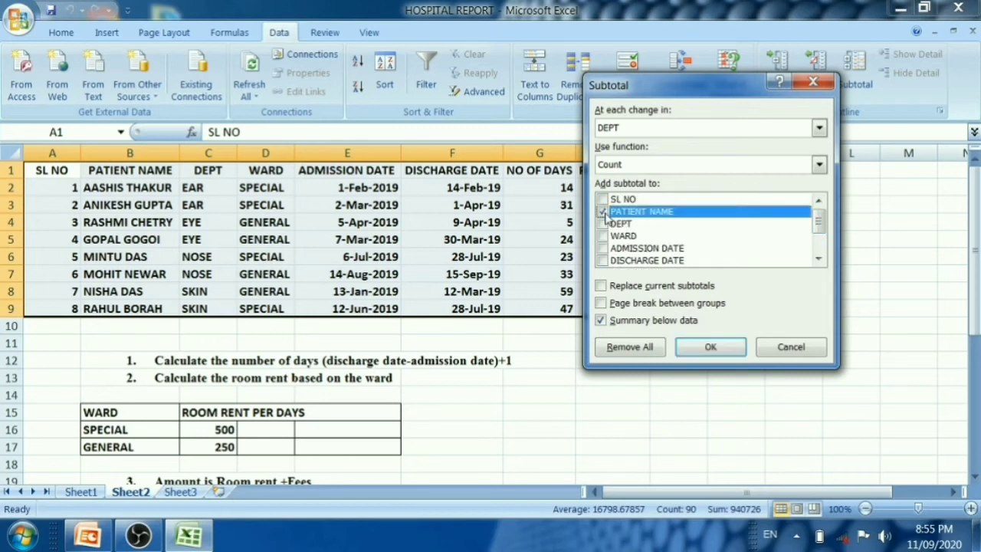
left_click(711, 348)
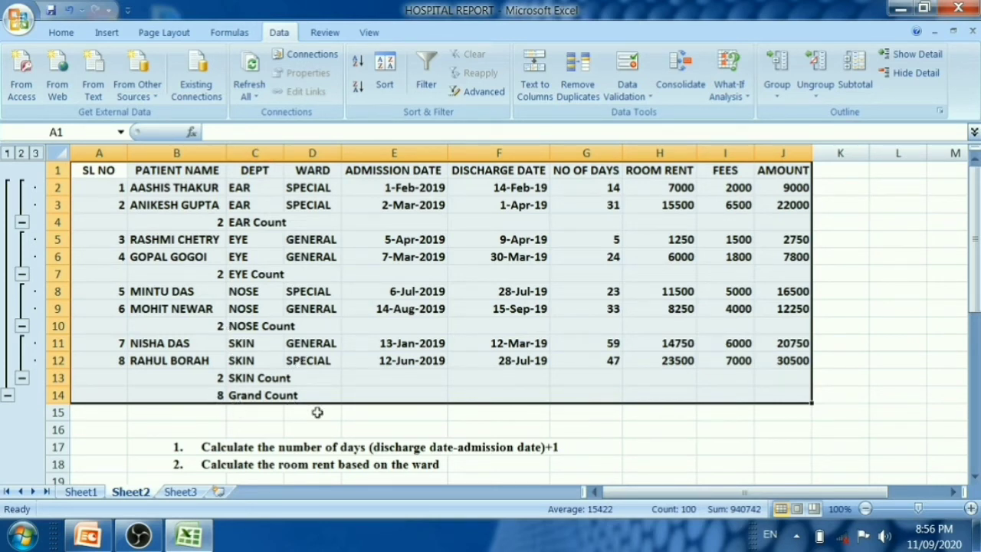
Clear the Count subtotals with Remove All in the Subtotal dialog.
left_click(854, 81)
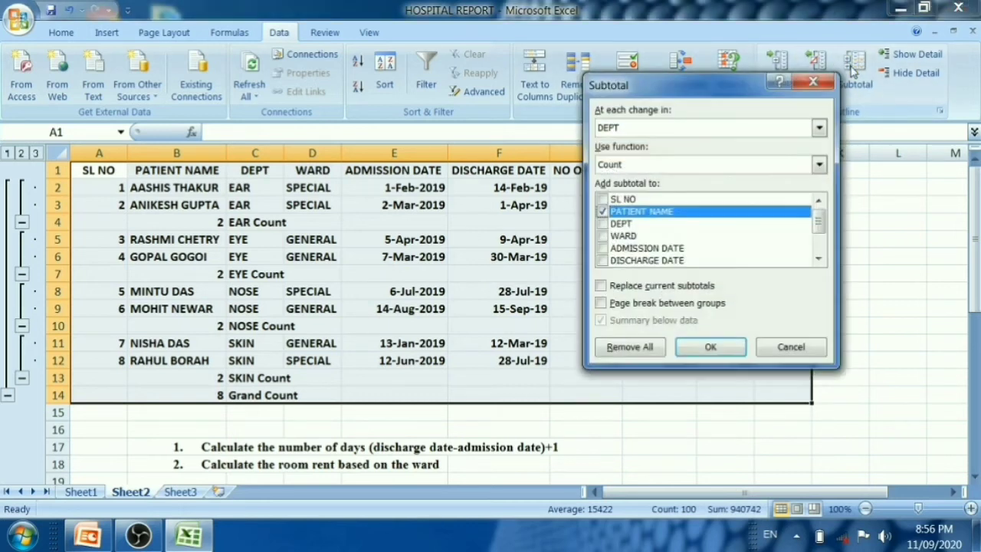
left_click(656, 345)
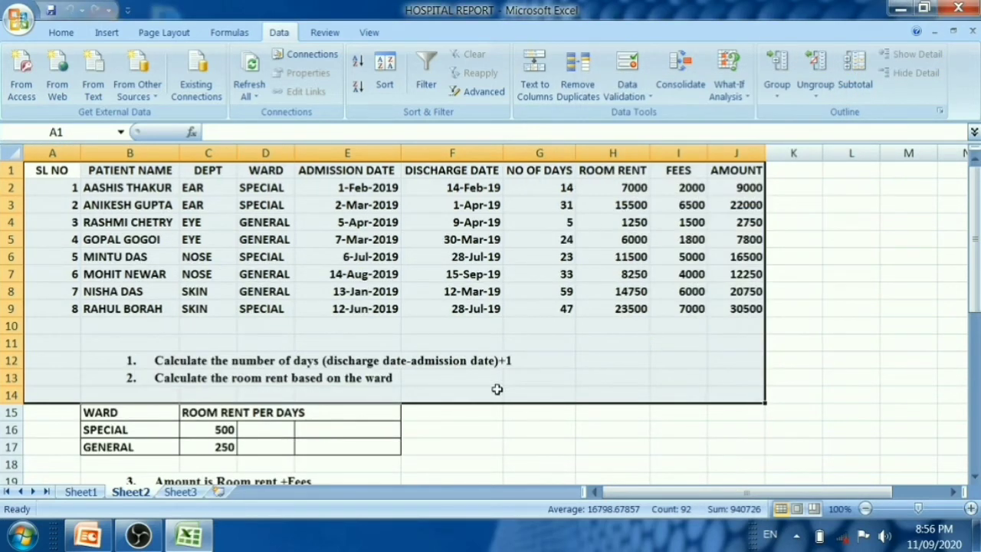
left_click(493, 423)
scroll(423, 381, "down", 1)
scroll(399, 368, "down", 4)
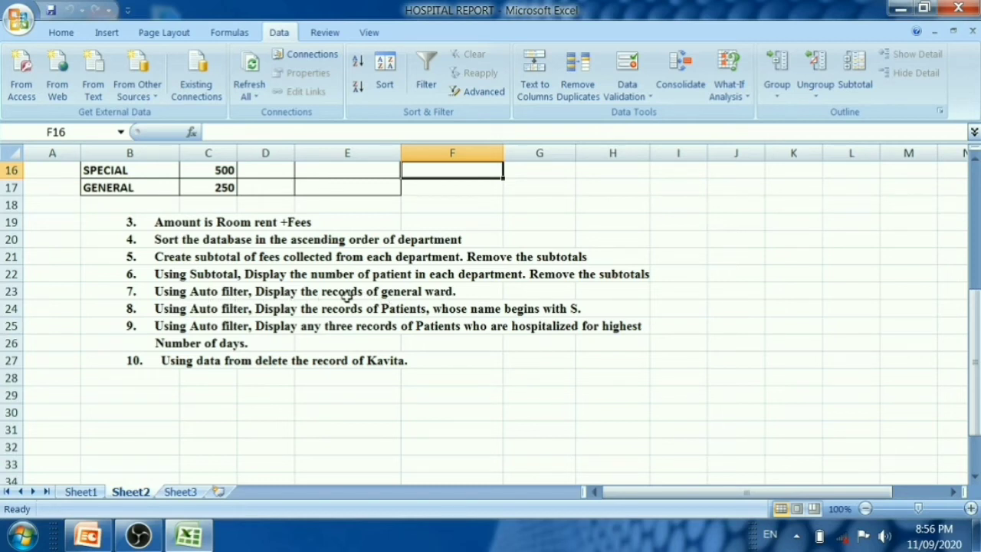
scroll(404, 308, "up", 2)
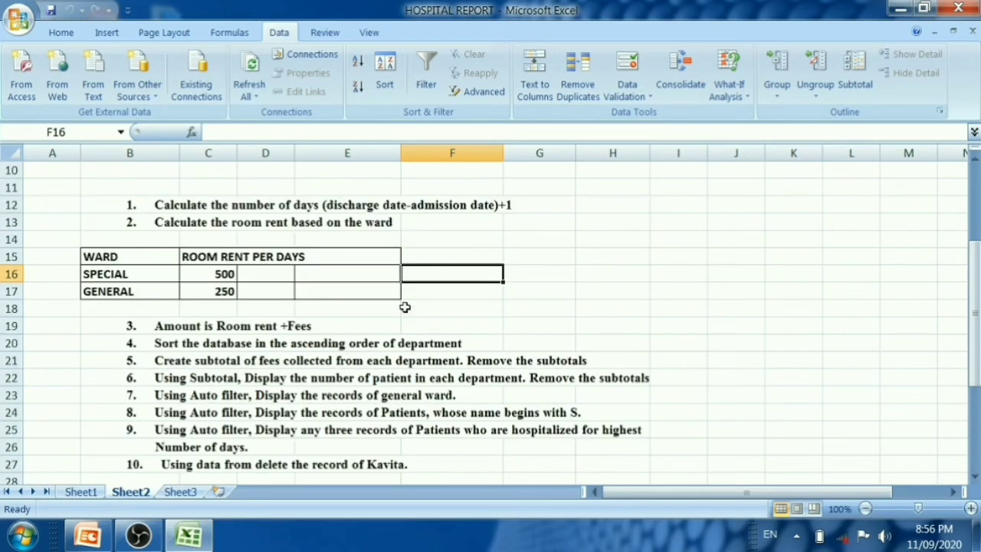
scroll(405, 309, "up", 3)
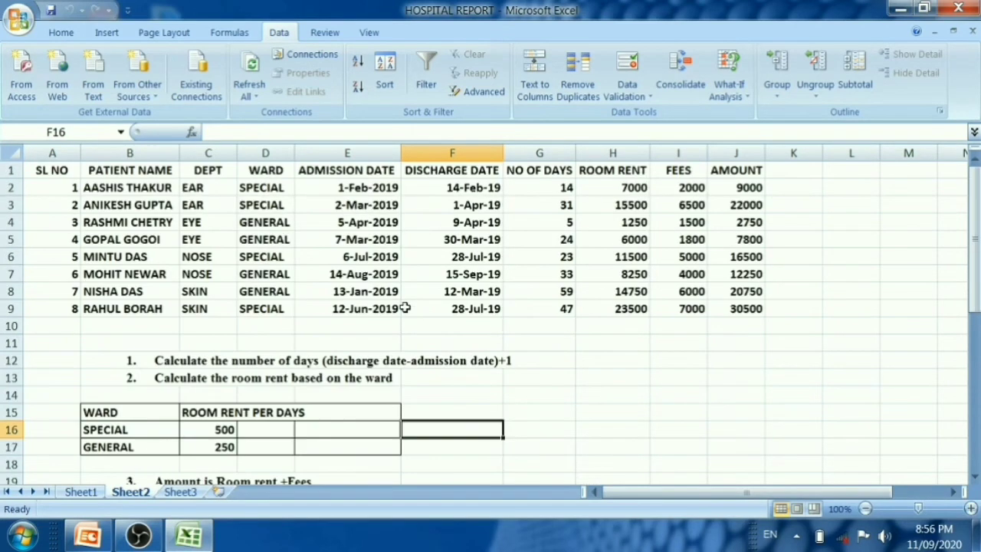
left_click(215, 172)
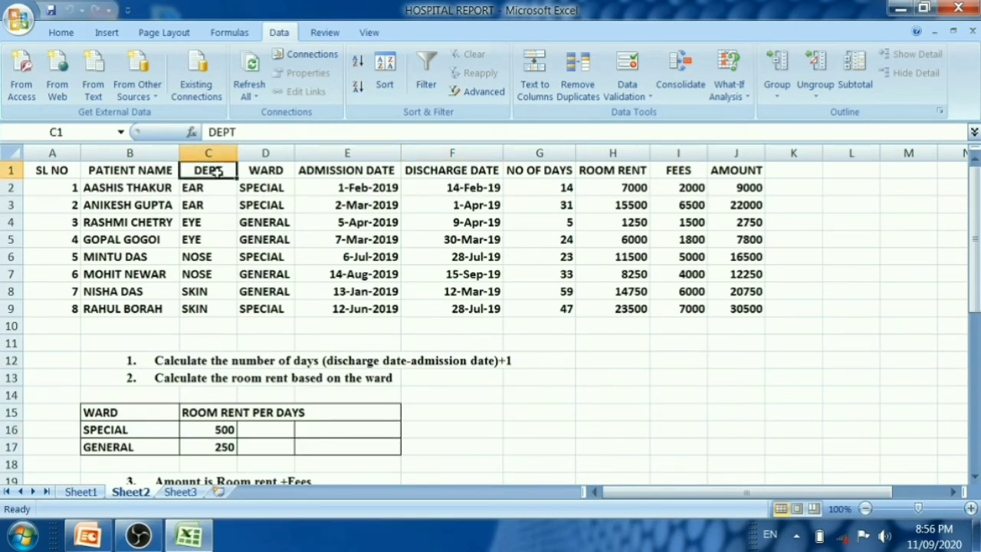
left_click(428, 87)
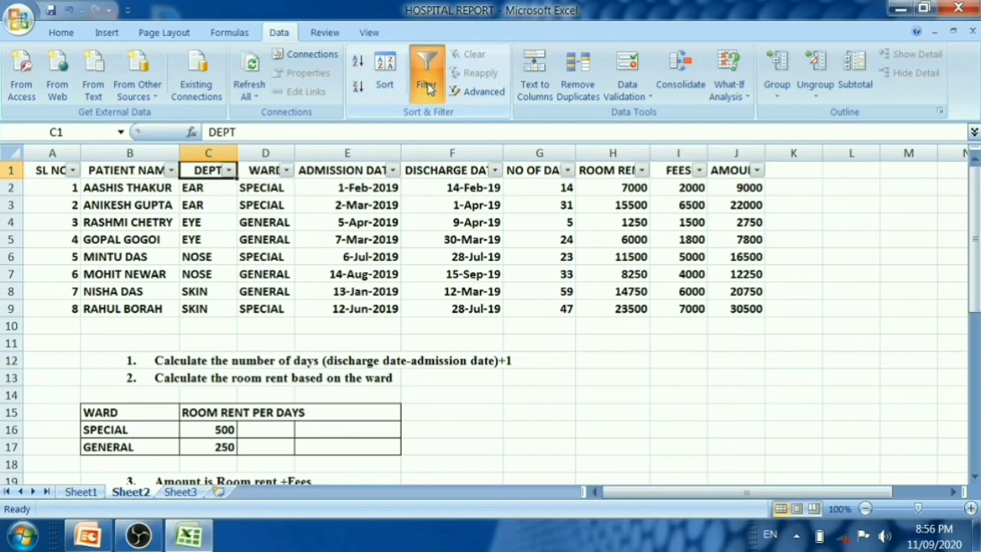
left_click(286, 170)
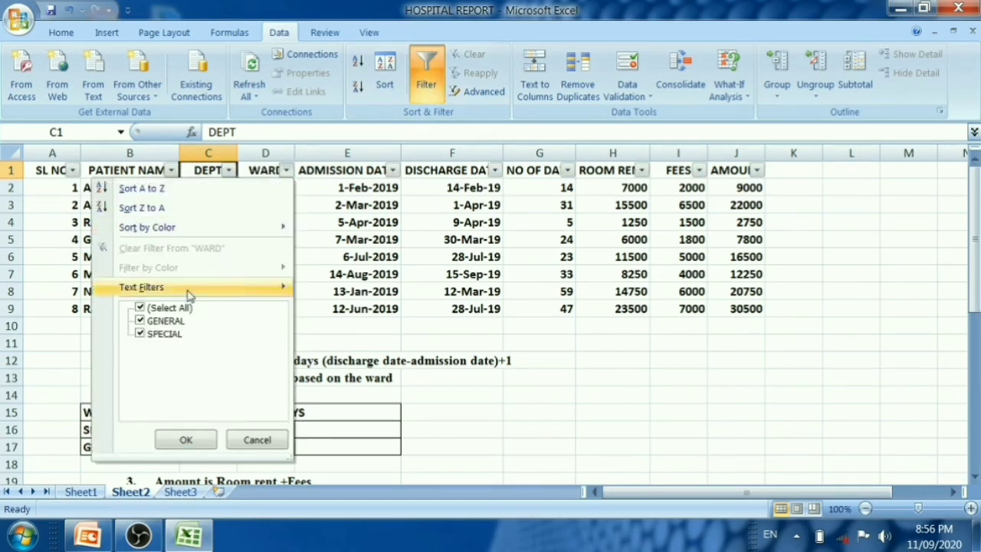
left_click(141, 335)
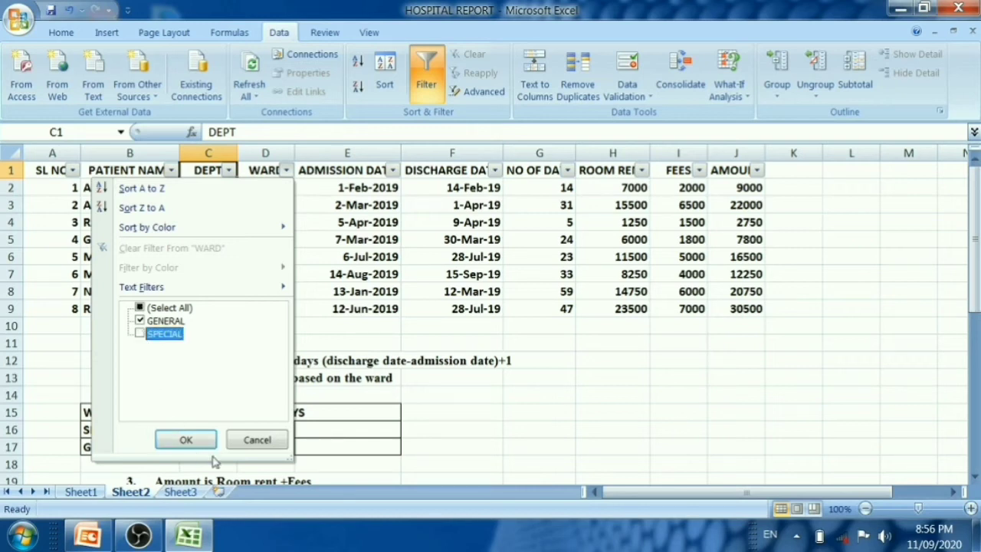
left_click(188, 439)
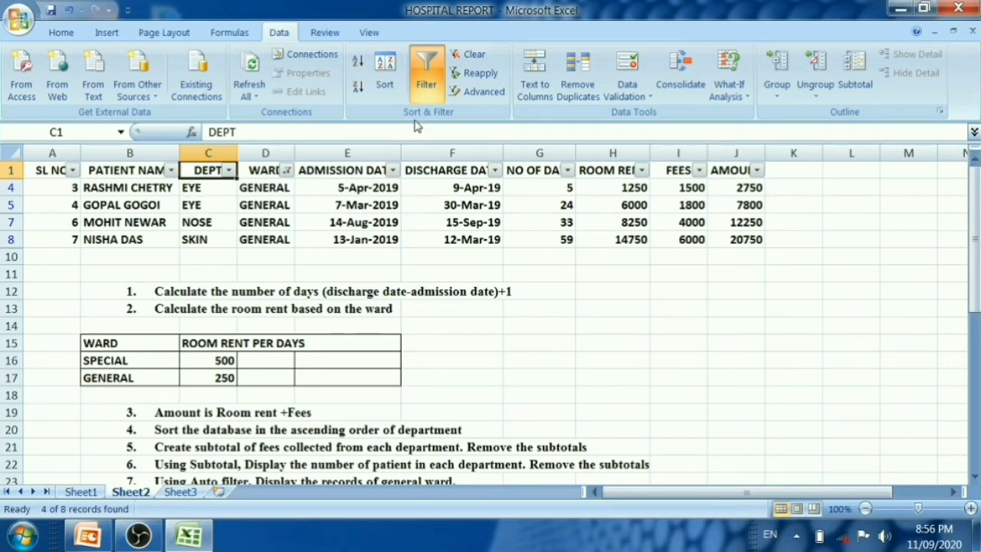
left_click(429, 90)
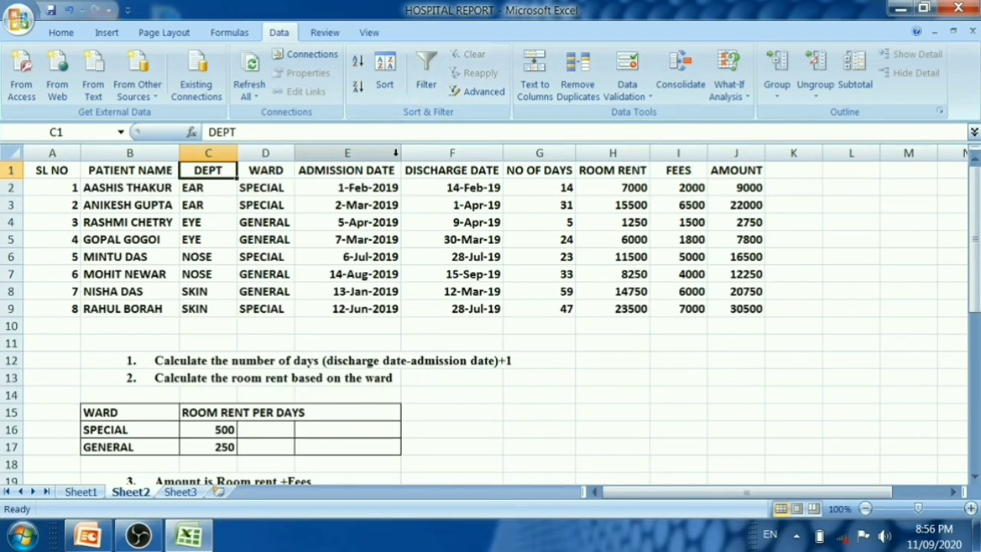
scroll(410, 407, "down", 4)
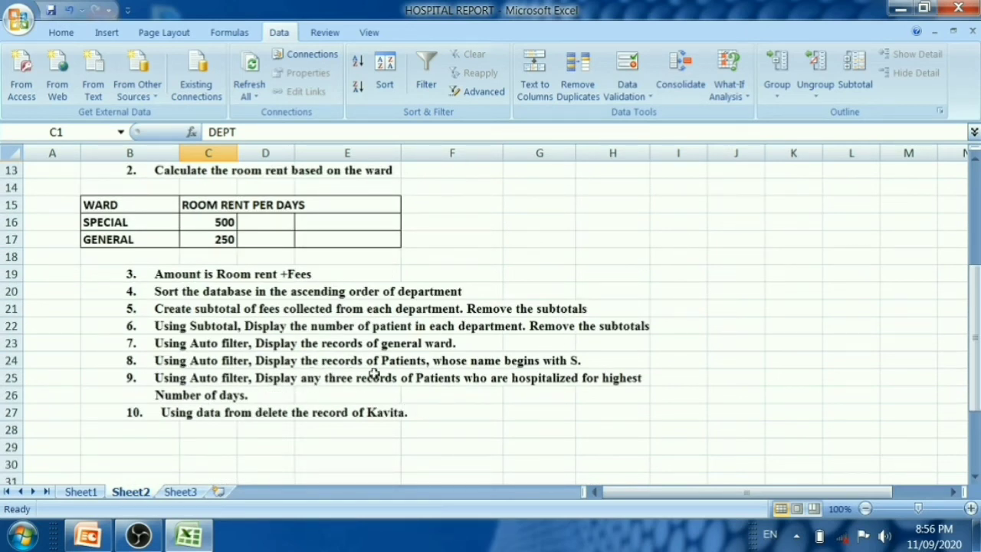
scroll(564, 371, "up", 4)
left_click(736, 394)
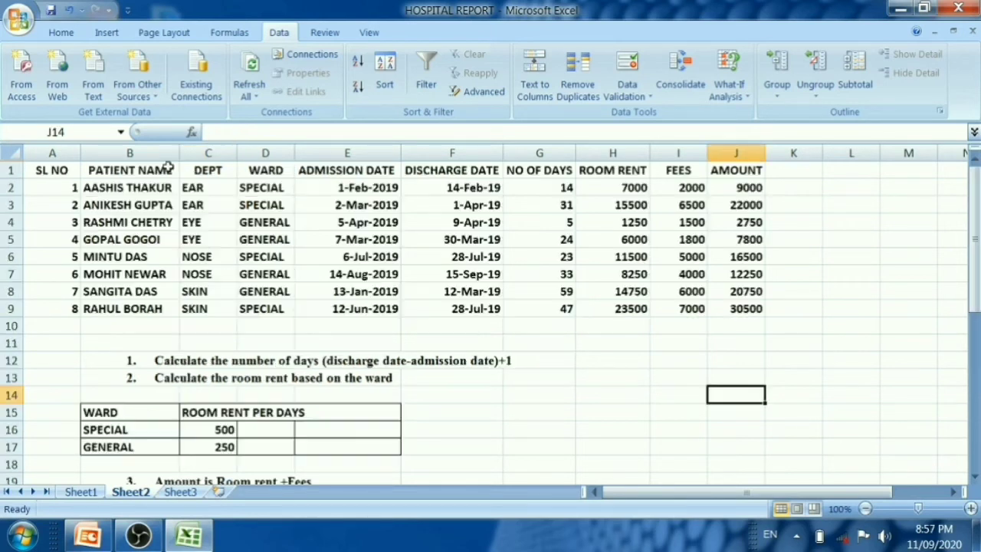
left_click(127, 174)
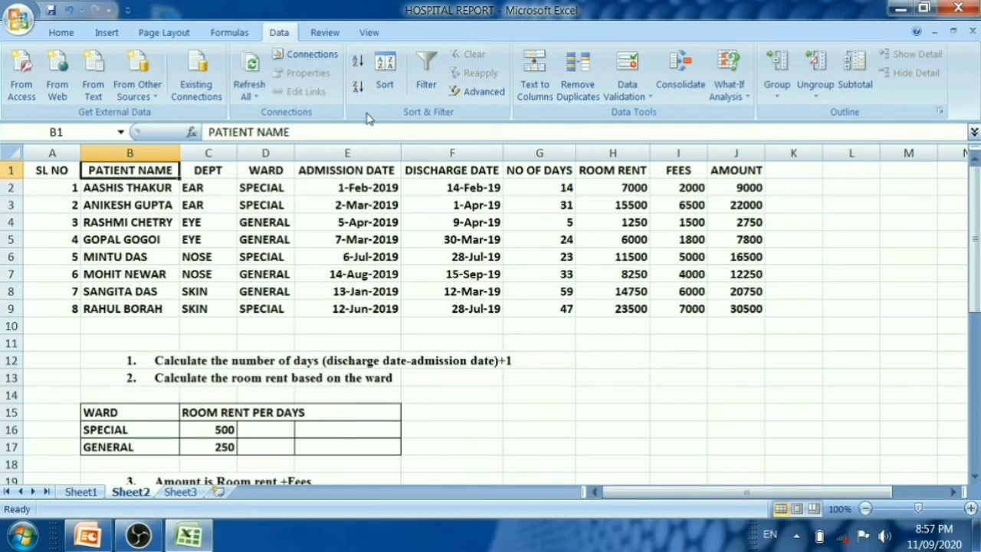
left_click(429, 75)
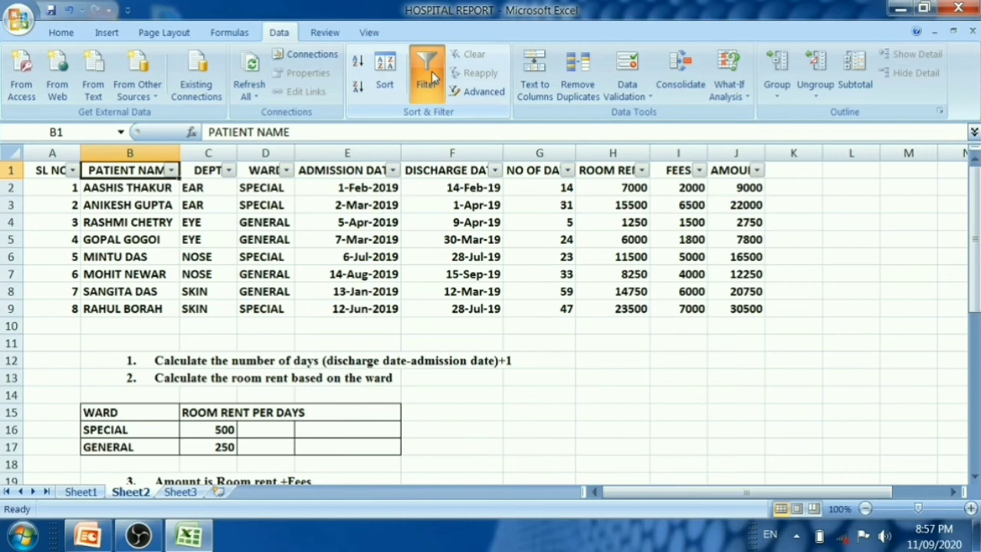
left_click(171, 170)
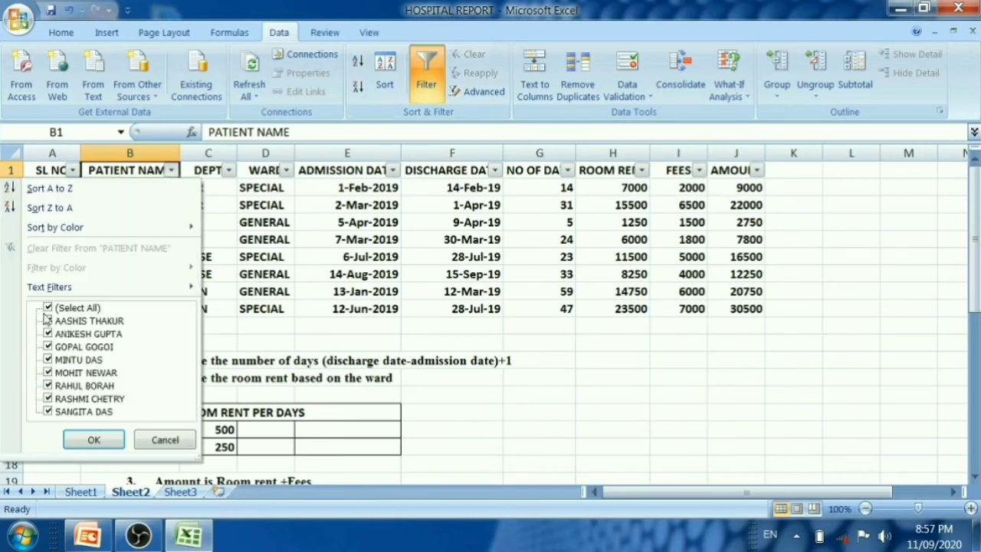
mouse_move(92, 287)
left_click(260, 328)
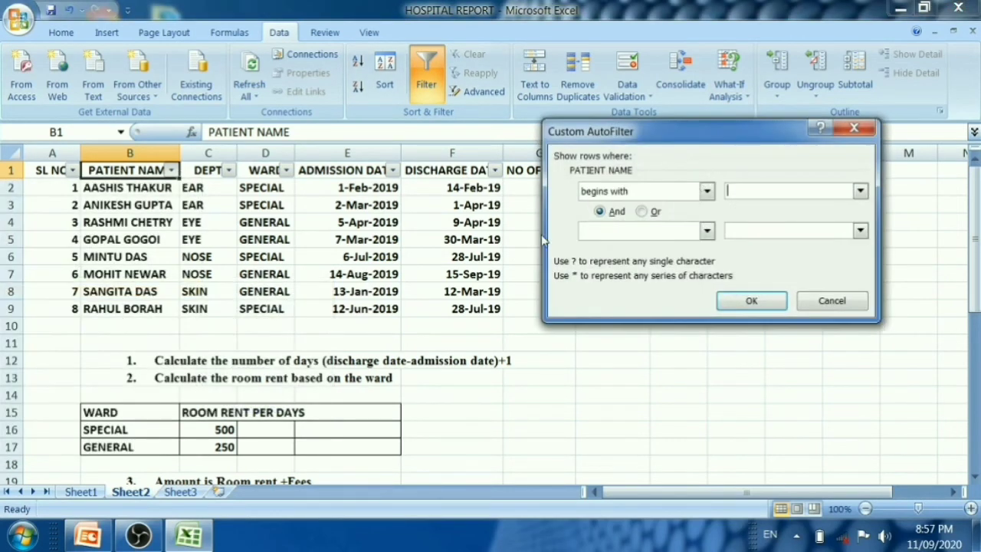
left_click(757, 196)
left_click(740, 302)
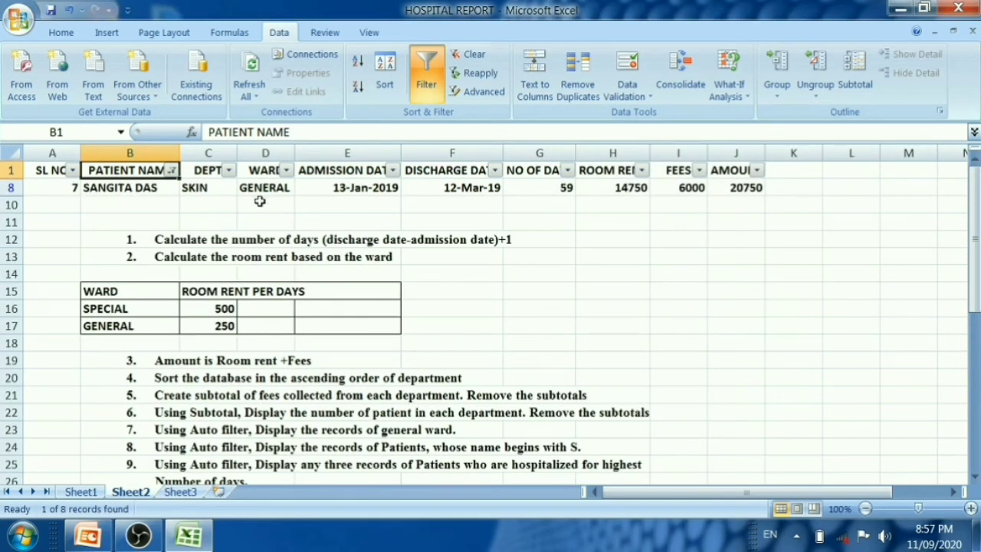
left_click(429, 76)
scroll(374, 418, "down", 5)
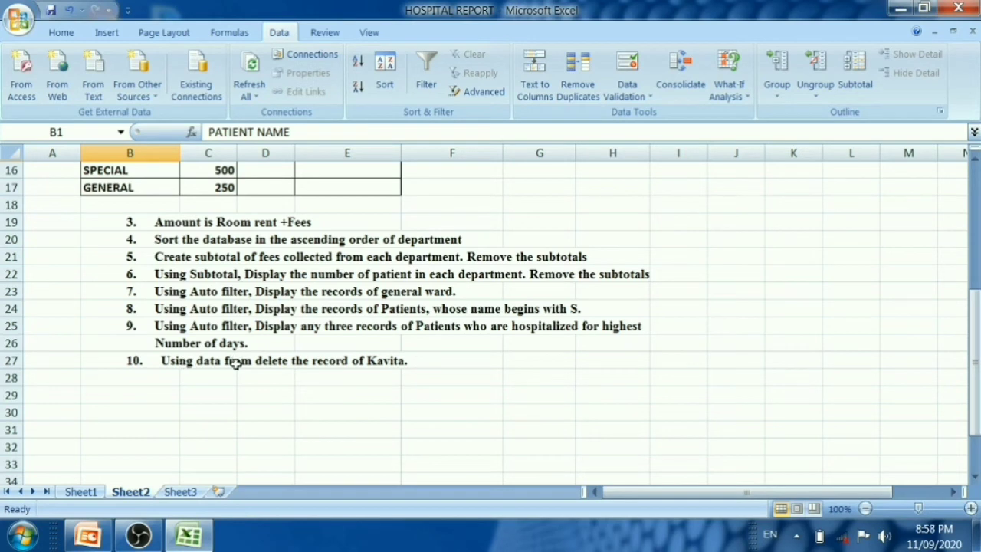
scroll(329, 364, "up", 3)
scroll(329, 364, "up", 2)
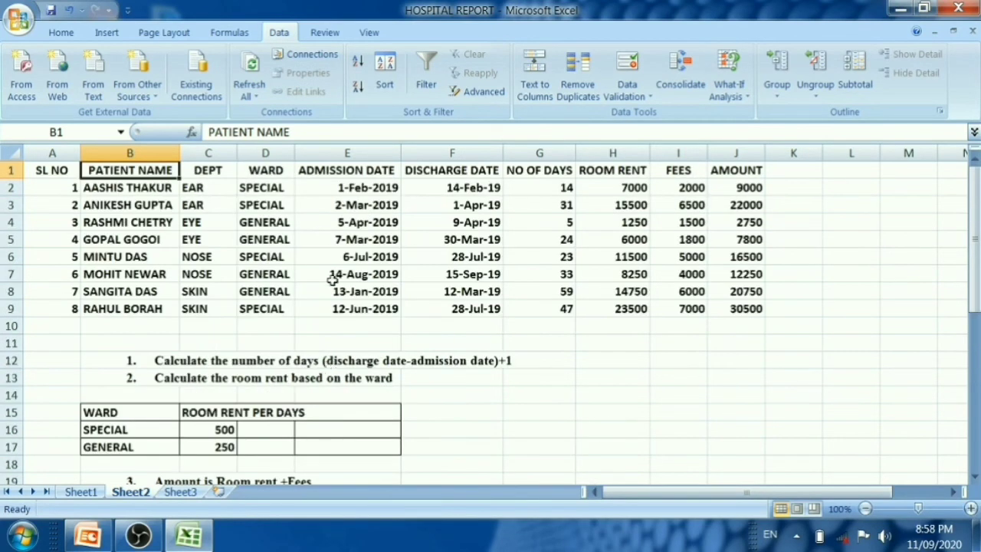
left_click(366, 184)
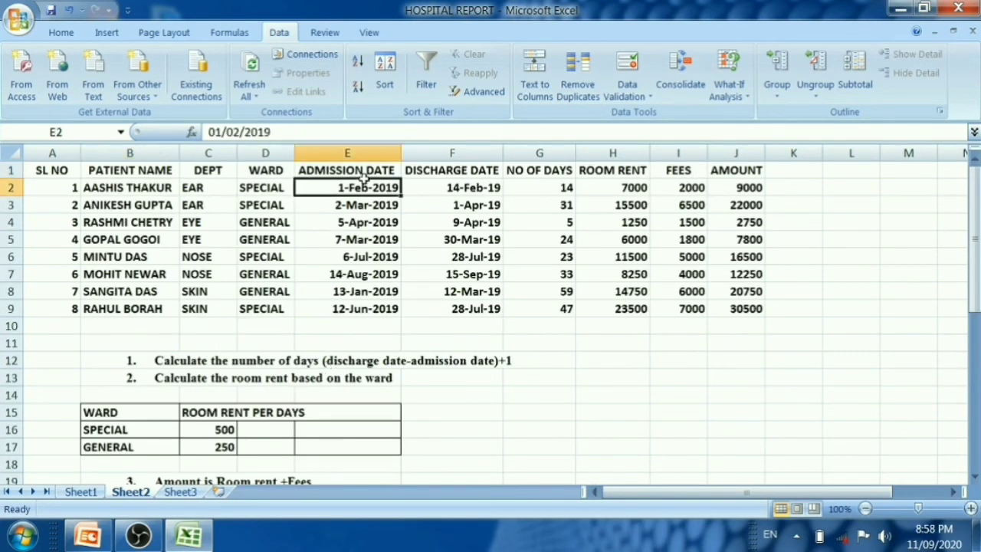
left_click(434, 63)
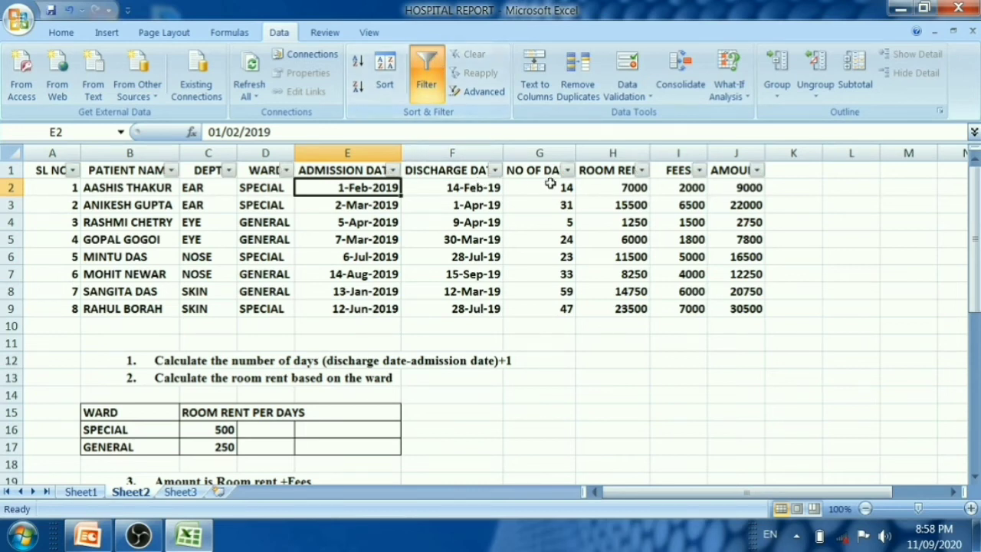
left_click(569, 171)
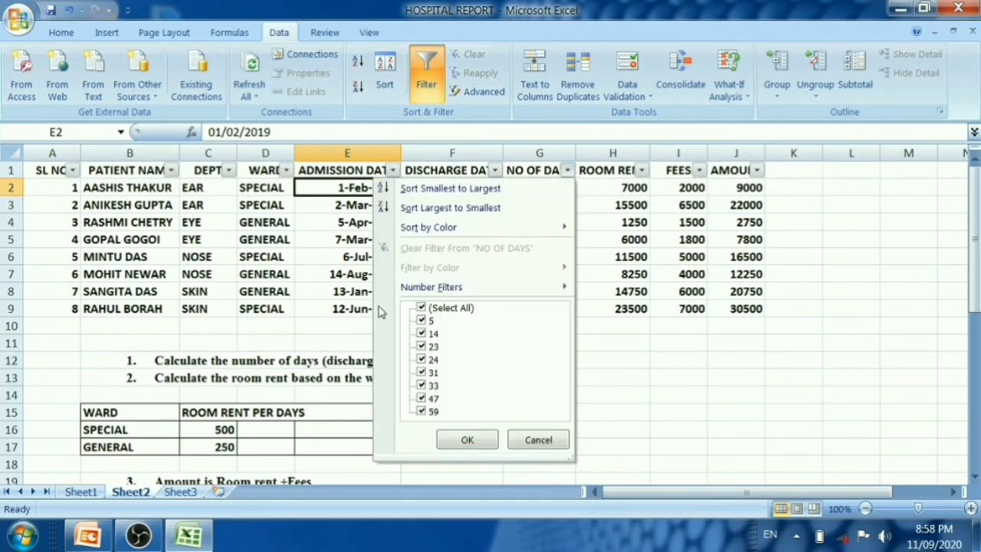
mouse_move(445, 287)
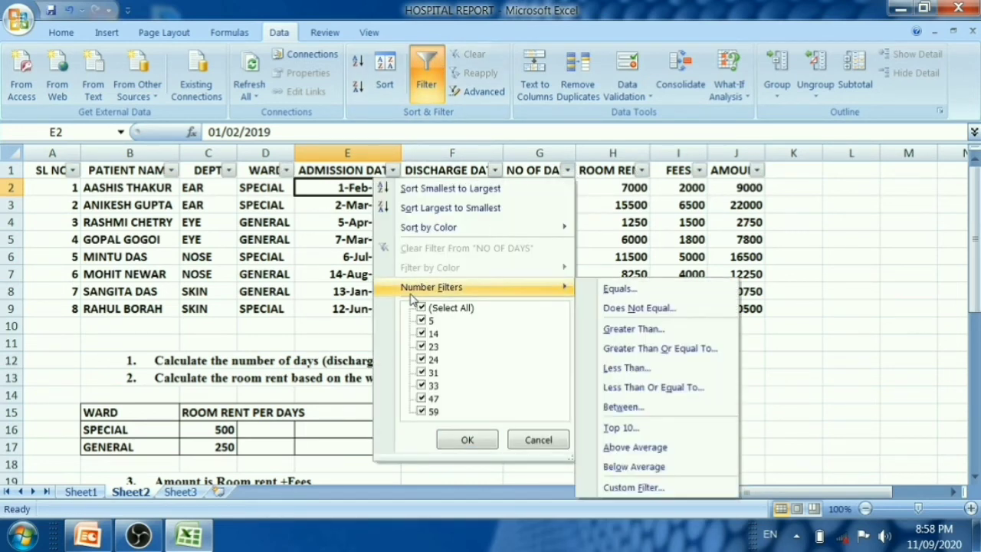
left_click(646, 430)
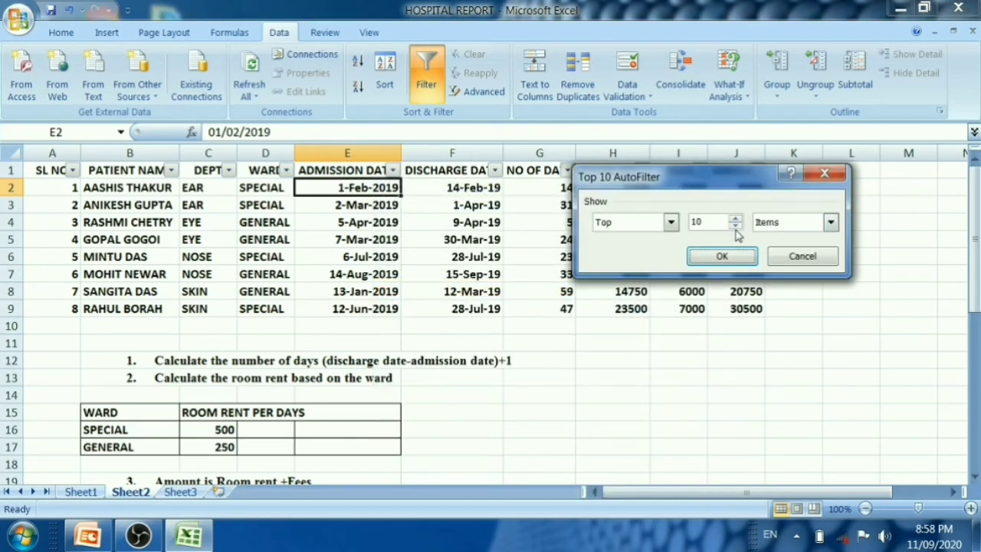
double_click(713, 223)
type("3")
left_click(722, 256)
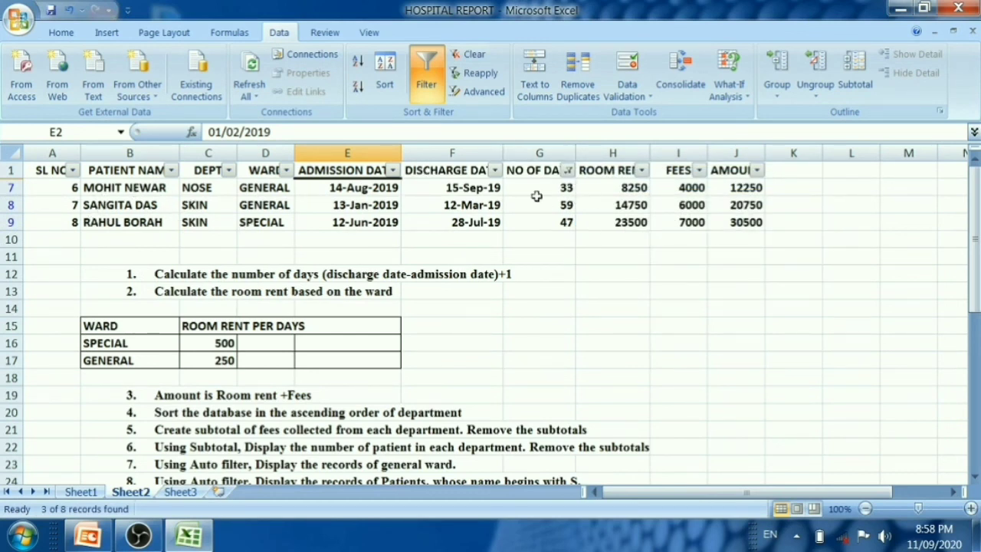
left_click(426, 72)
scroll(370, 308, "down", 5)
scroll(319, 405, "down", 4)
scroll(230, 387, "up", 3)
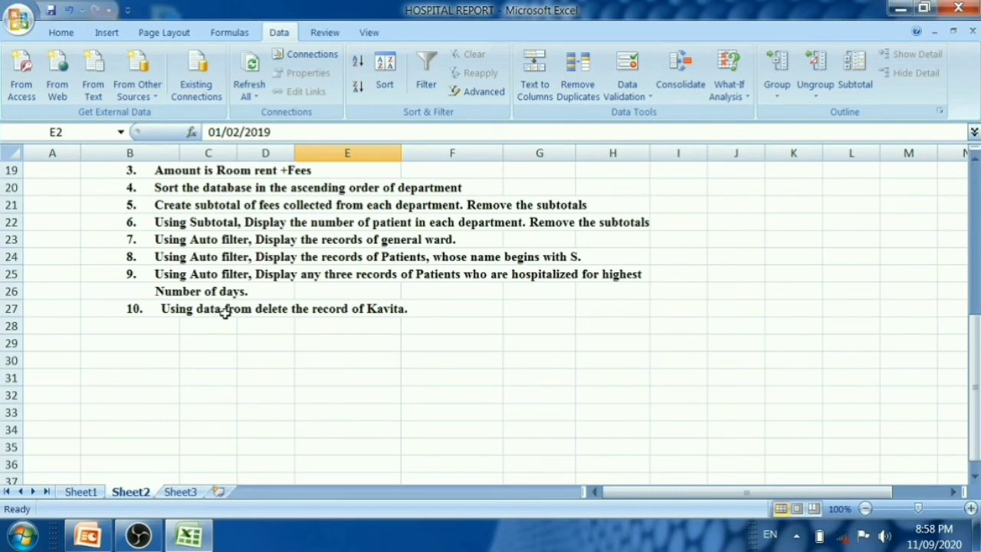
scroll(289, 392, "up", 6)
left_click(452, 343)
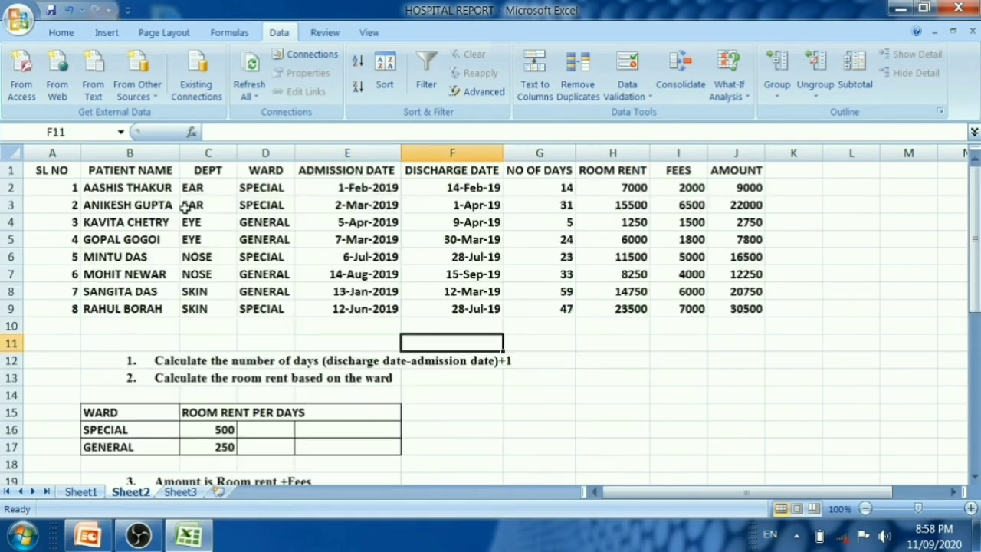
left_click(136, 187)
left_click(427, 75)
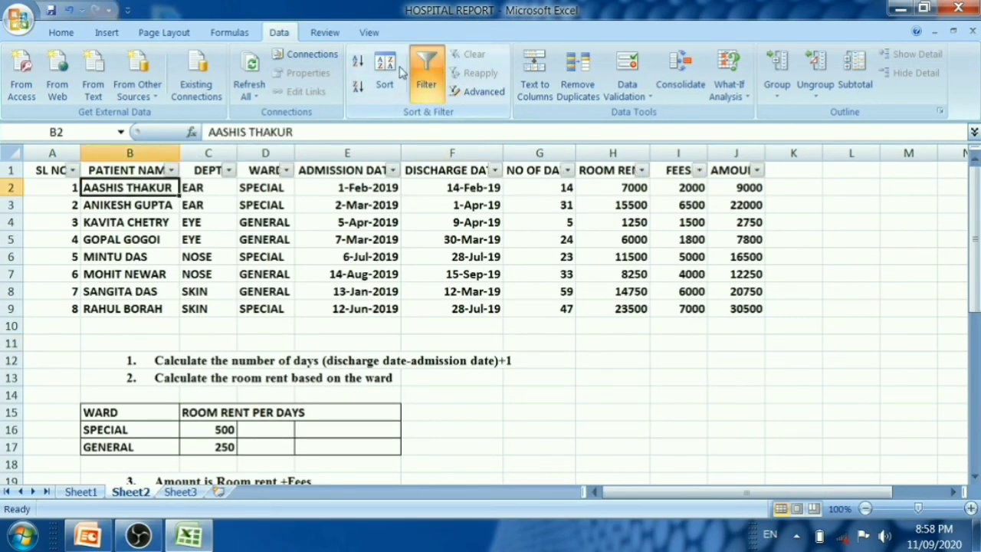
left_click(173, 171)
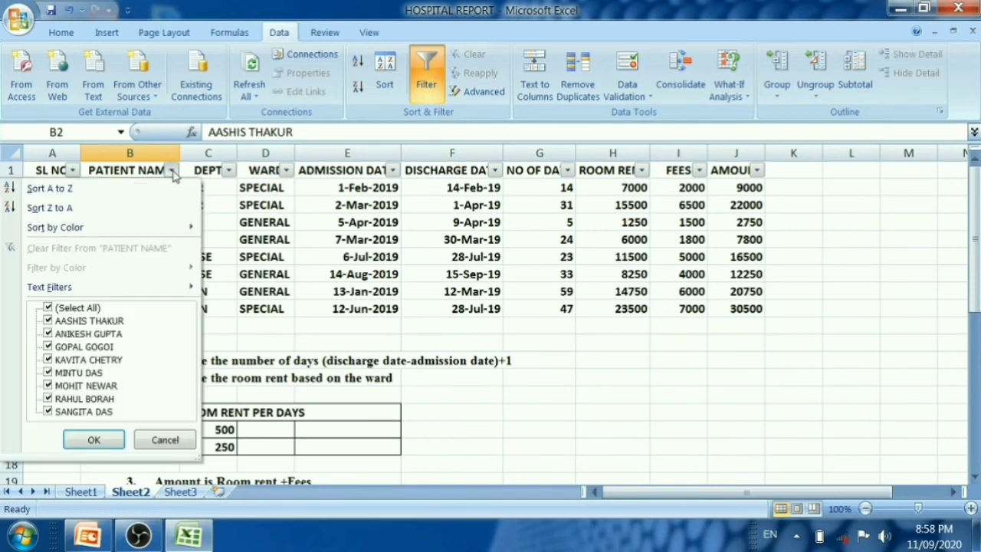
mouse_move(105, 289)
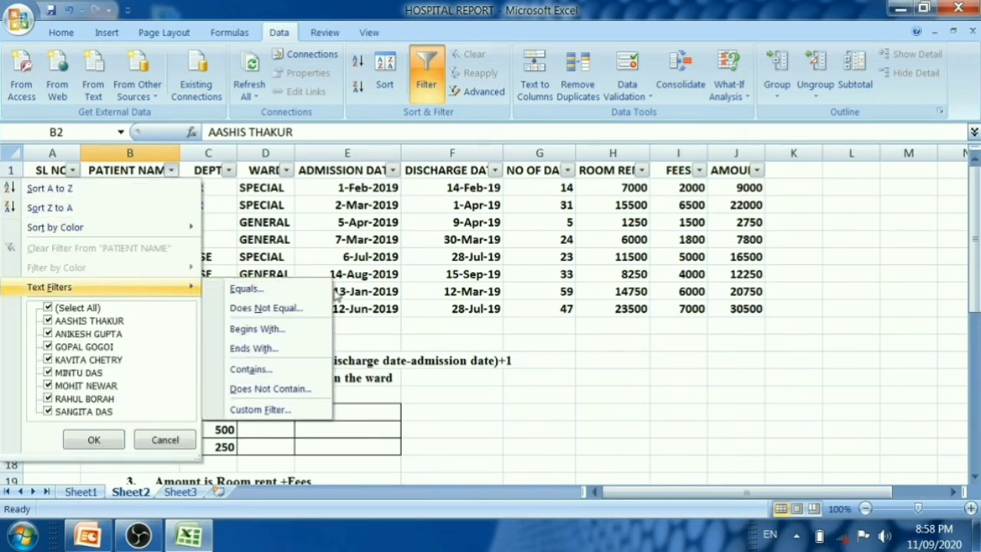
left_click(303, 389)
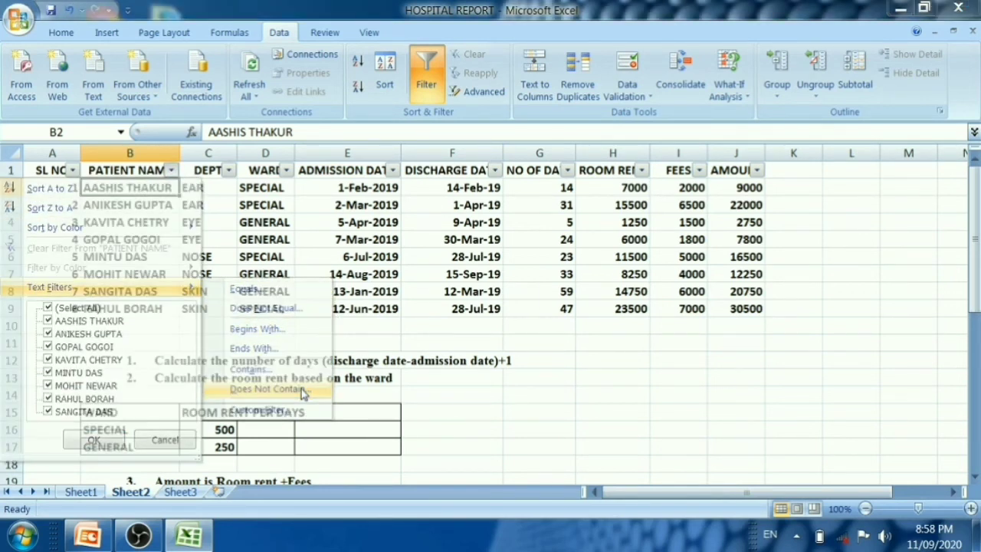
left_click(860, 191)
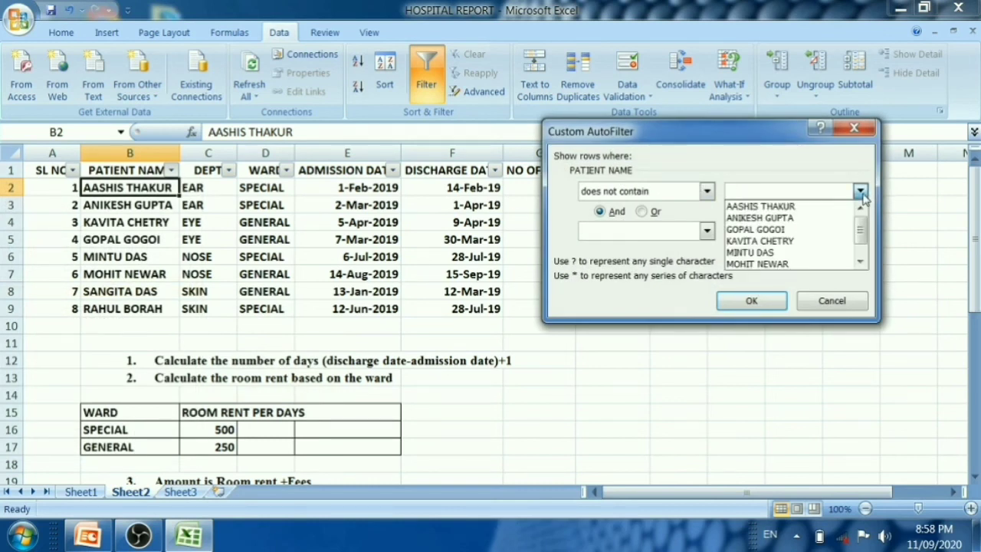
left_click(751, 240)
left_click(747, 302)
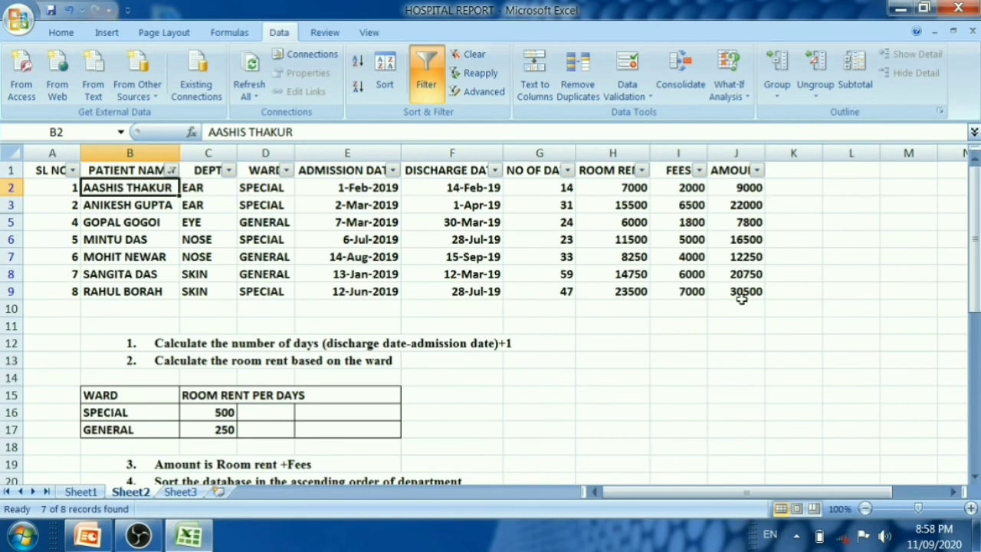
scroll(329, 283, "down", 1)
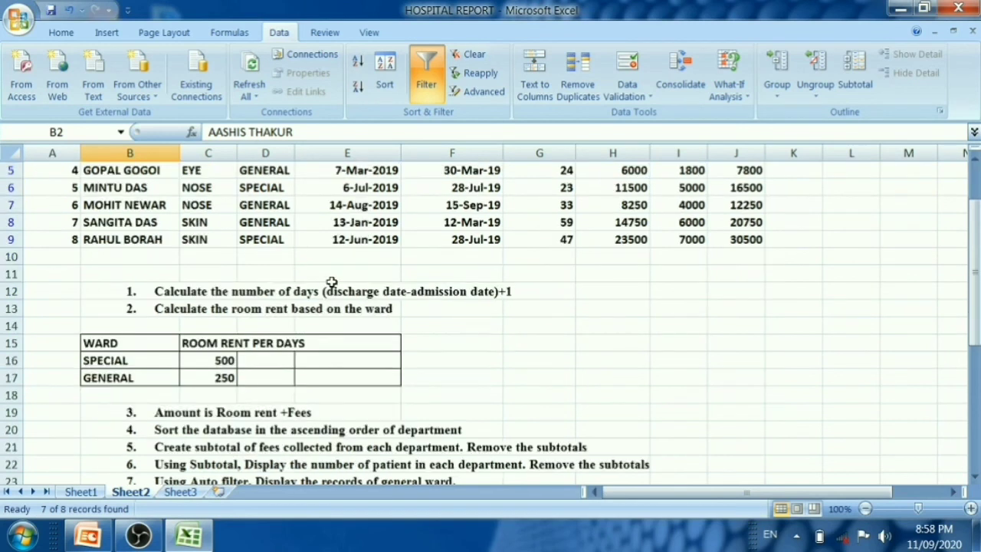
scroll(508, 387, "down", 2)
scroll(535, 403, "up", 3)
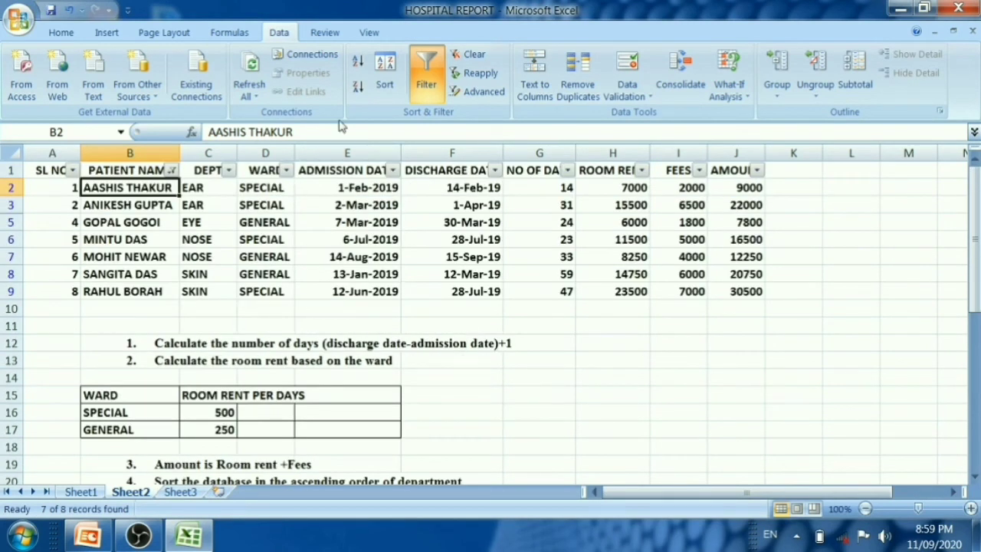
left_click(425, 72)
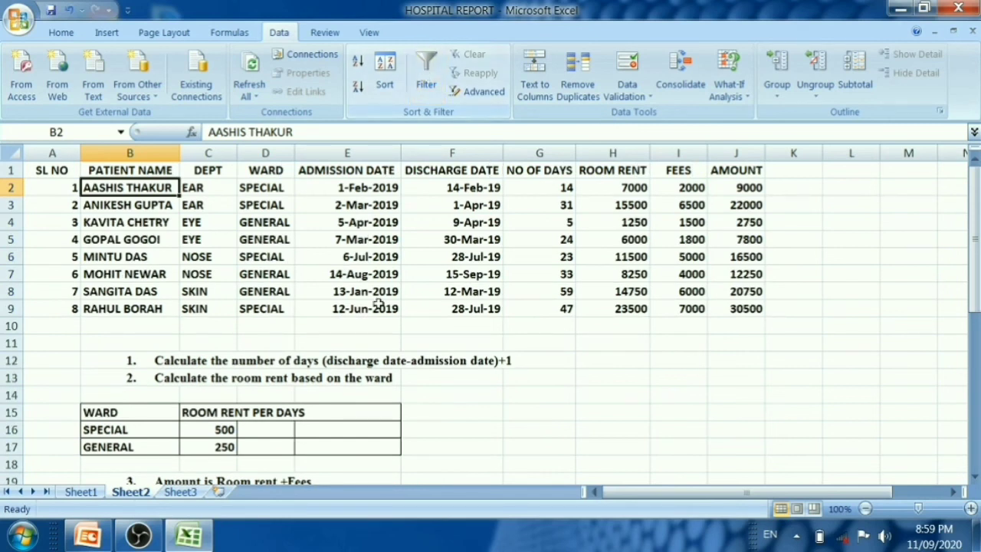
Insert two entire blank rows above row 1, then select D1:E2 for the title.
left_click(350, 174)
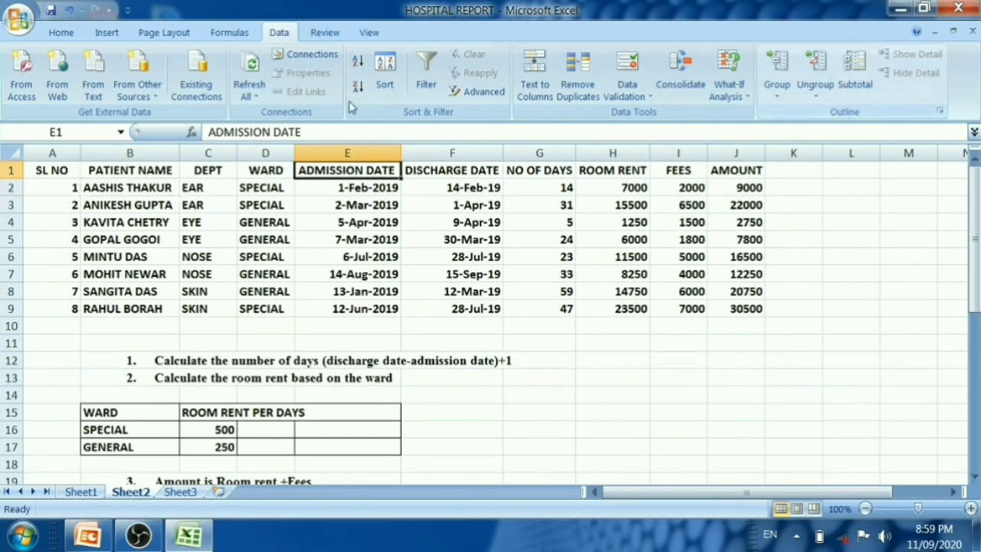
left_click(63, 34)
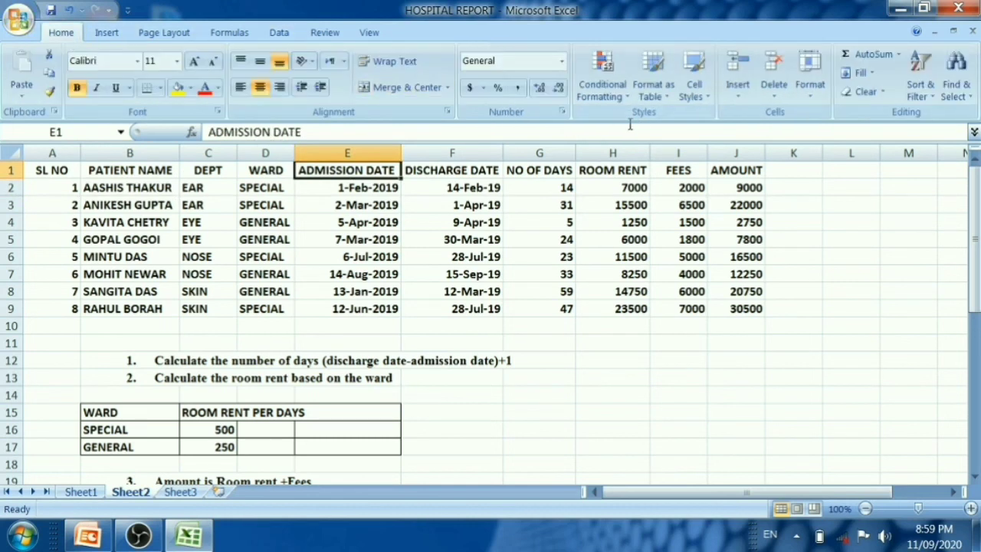
left_click(739, 99)
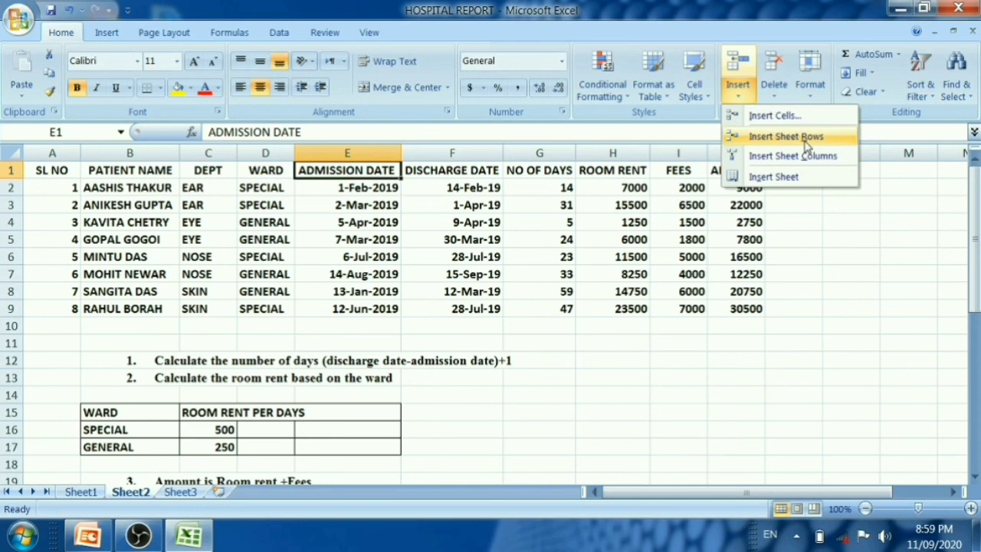
left_click(786, 137)
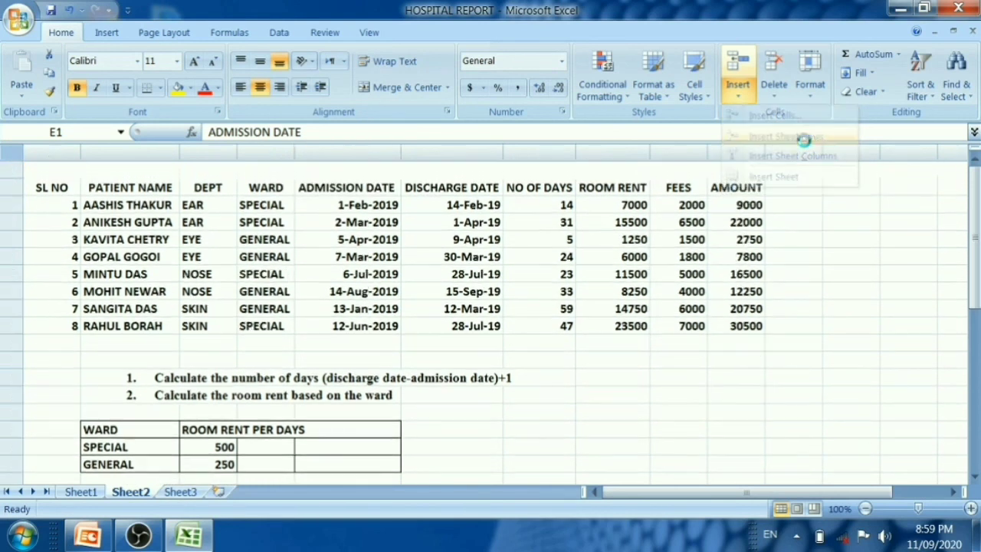
right_click(337, 172)
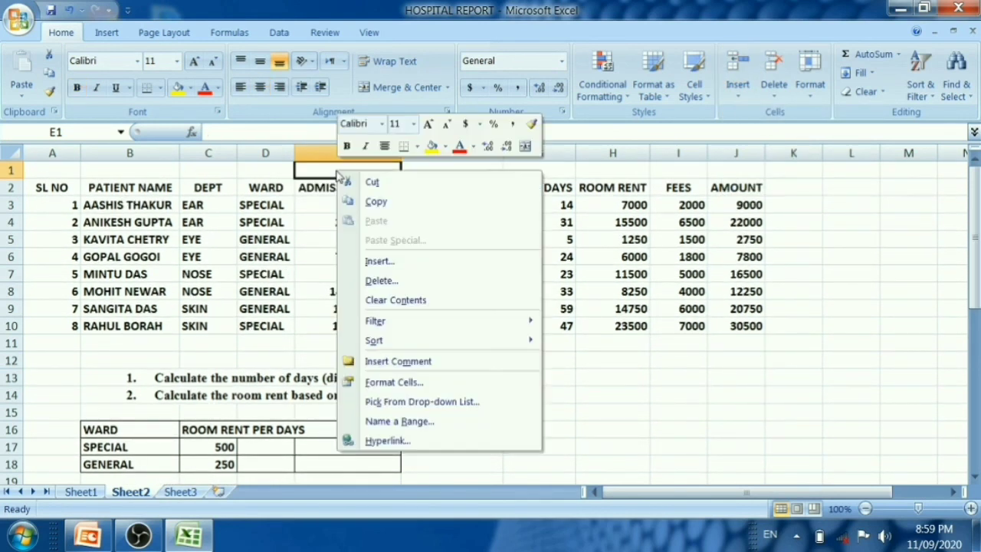
left_click(411, 261)
left_click(381, 266)
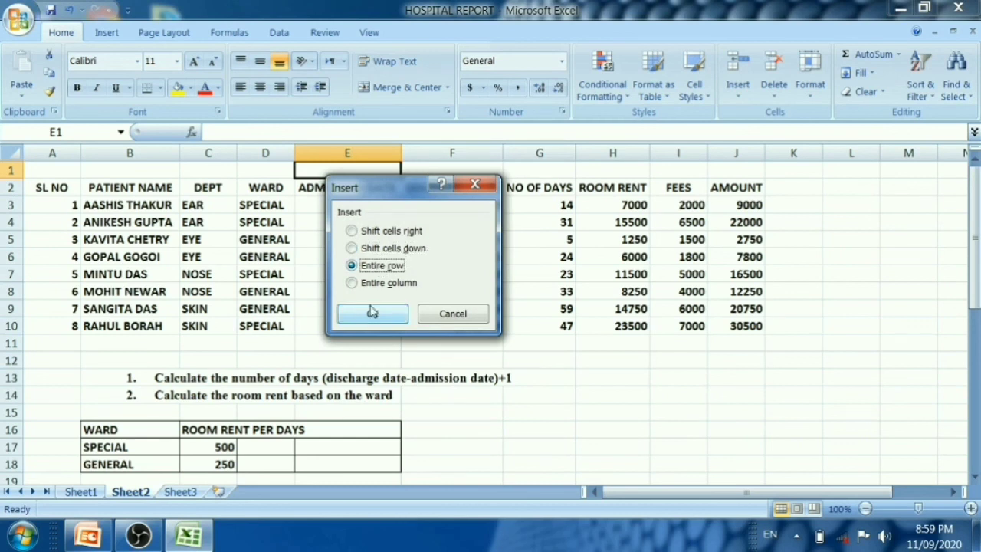
left_click(372, 318)
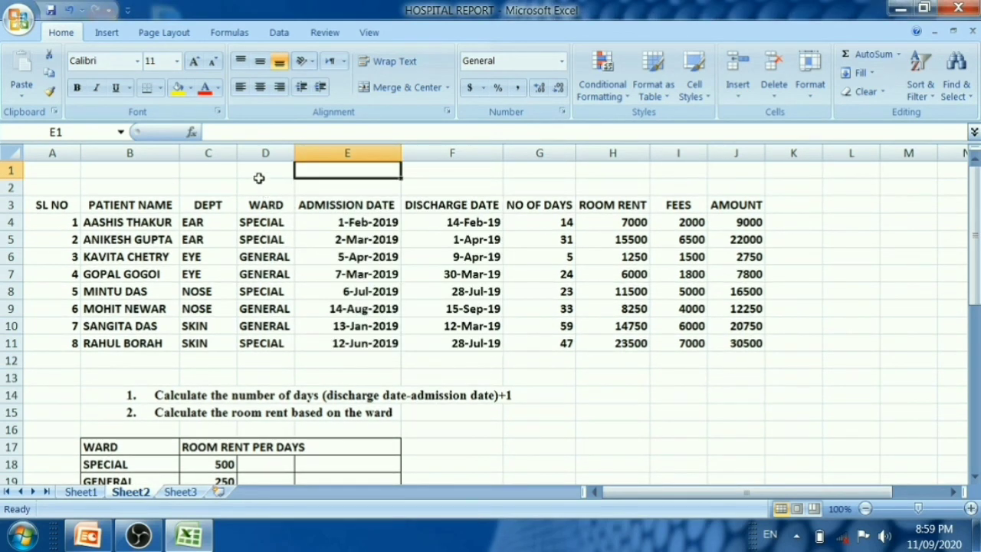
mouse_move(255, 164)
left_mouse_down()
mouse_move(304, 214)
mouse_move(399, 179)
left_mouse_up()
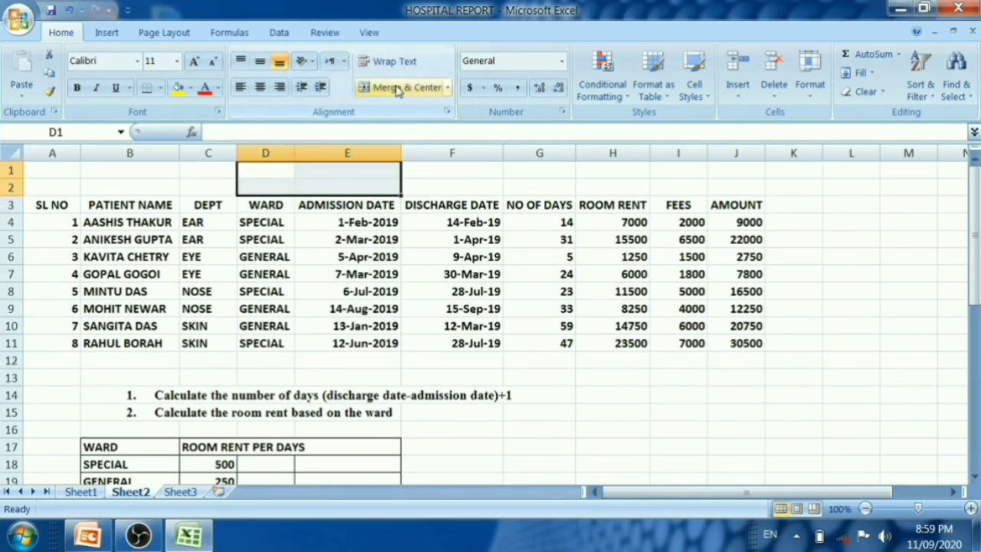
Merge and center D1:E2 and enter the title HOSPITAL REPORT.
left_click(443, 86)
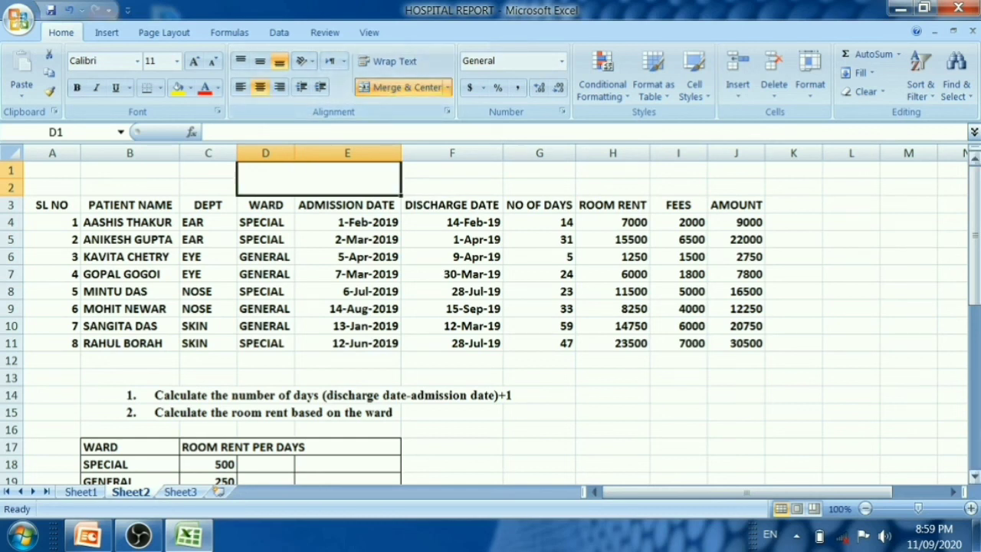
type("HOSPI")
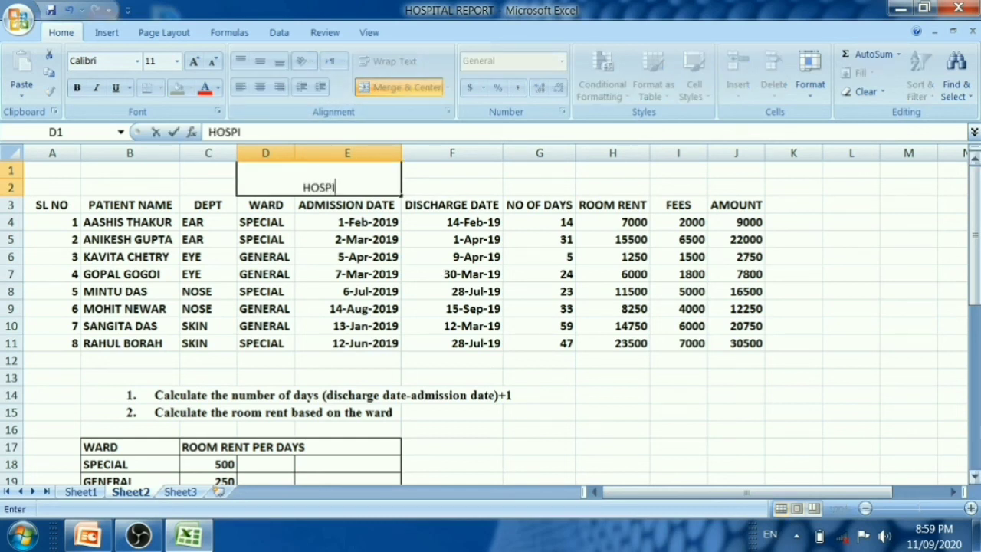
type("TAL R")
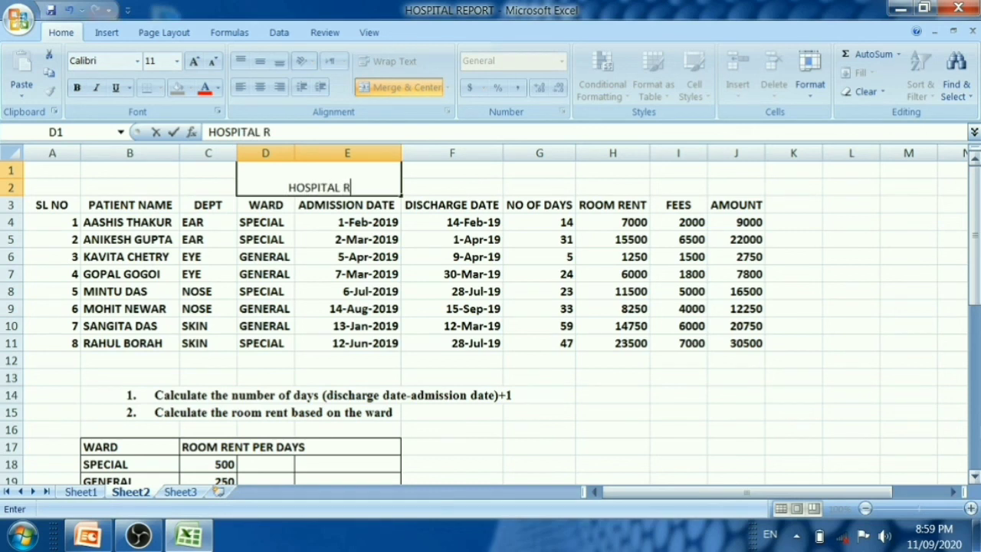
type("EPORT")
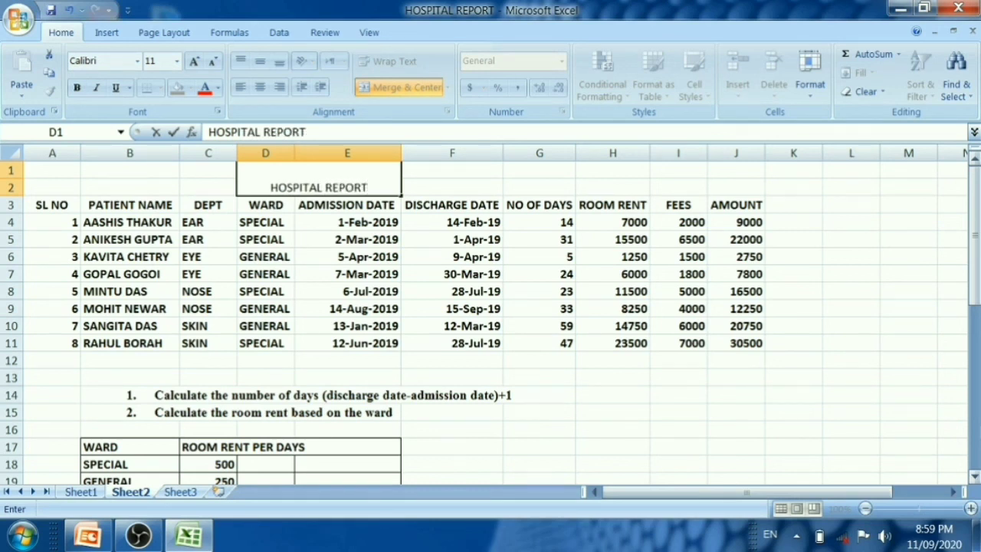
left_click(479, 175)
Make the HOSPITAL REPORT title 18-point, bold and red.
left_click(340, 184)
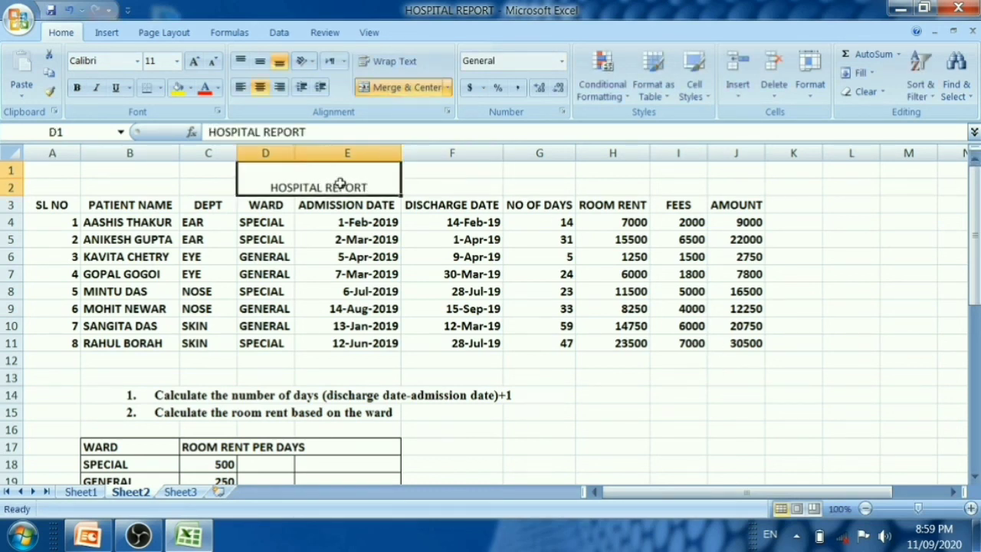
left_click(193, 61)
left_click(194, 60)
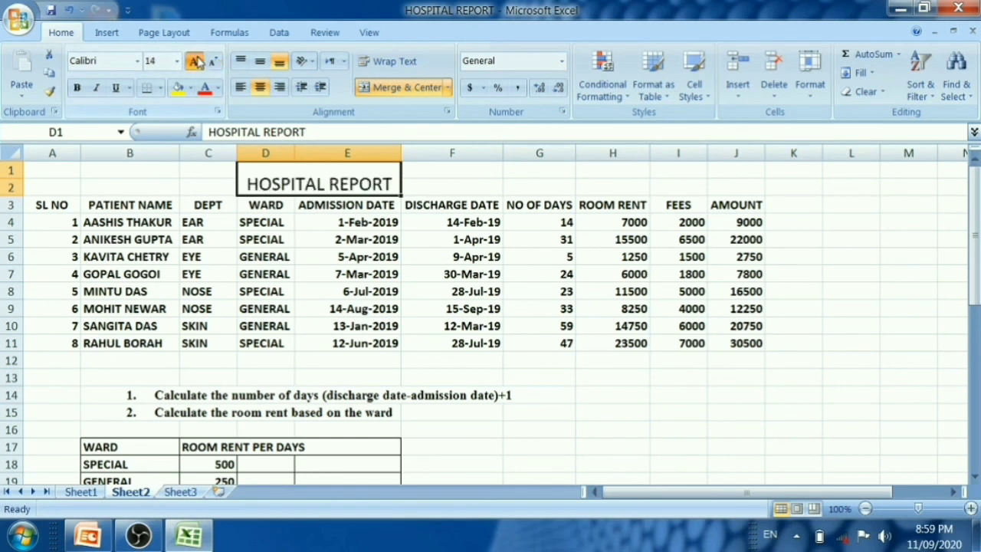
left_click(194, 61)
left_click(194, 60)
left_click(76, 87)
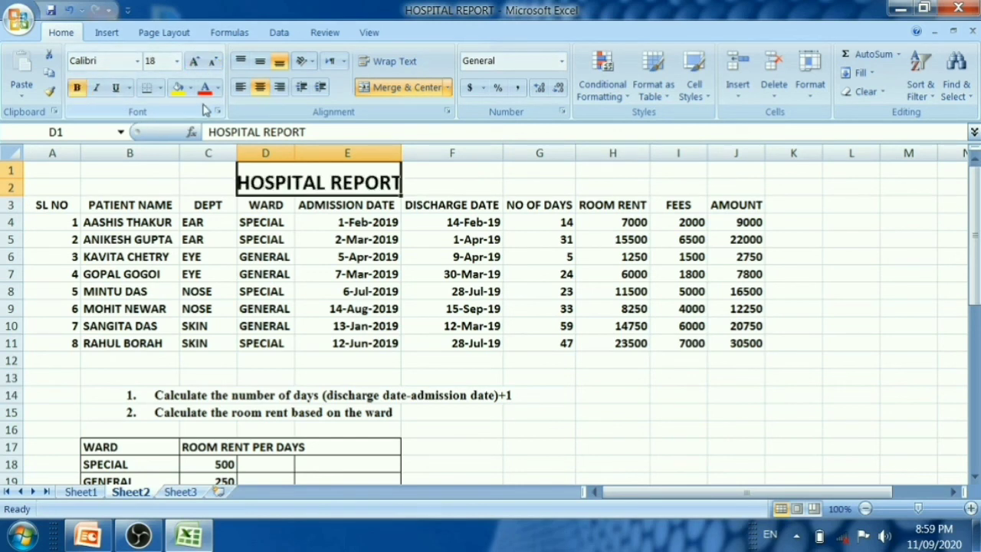
left_click(207, 88)
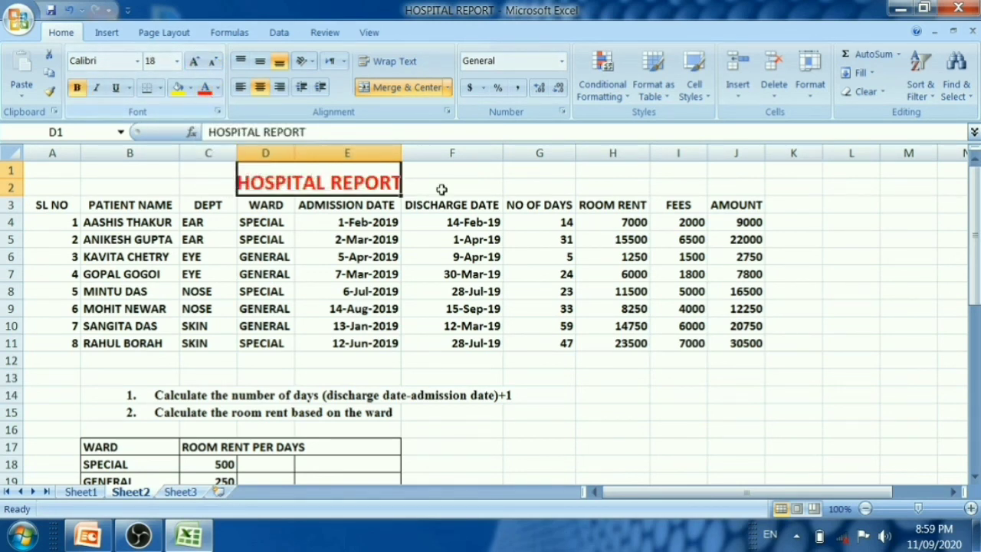
left_click(460, 188)
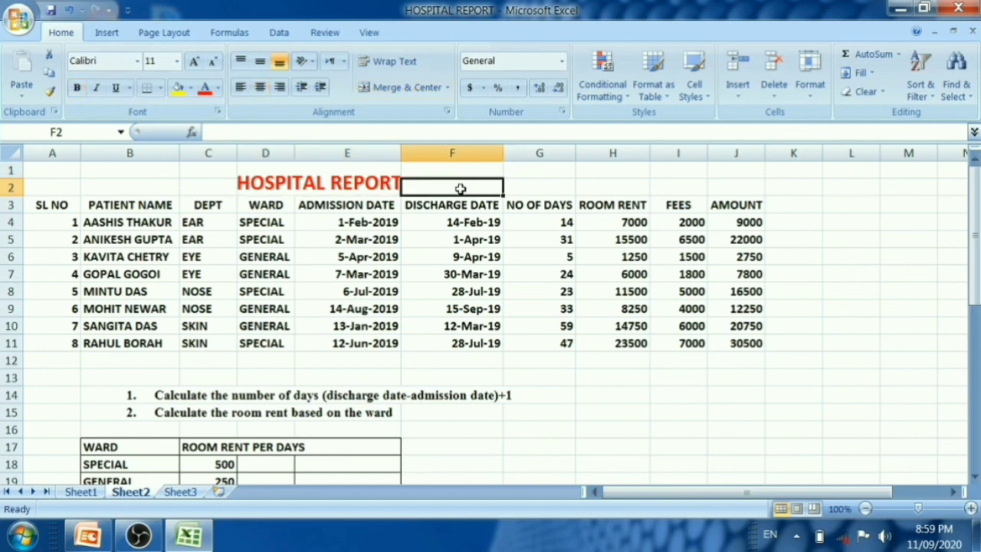
left_click(571, 394)
scroll(622, 401, "down", 1)
scroll(658, 410, "up", 1)
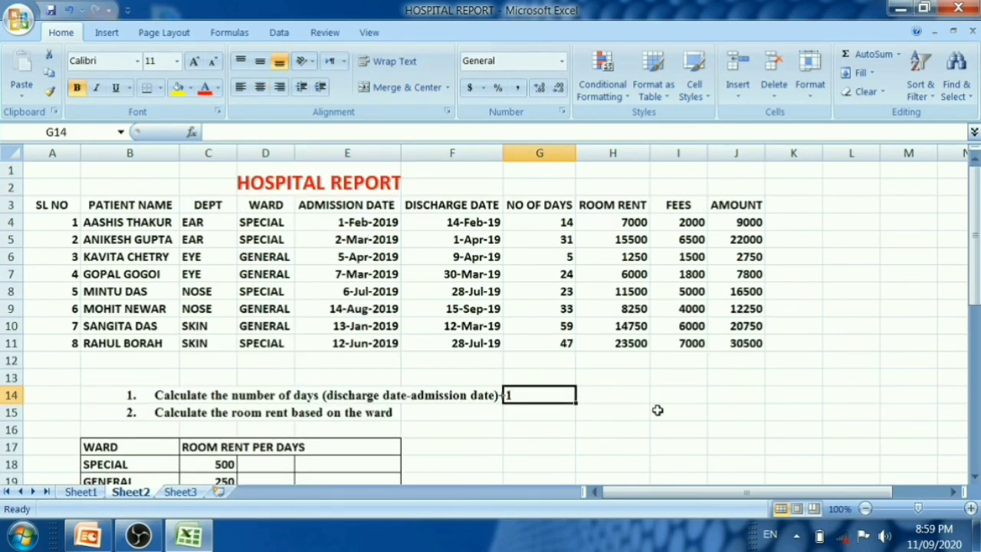